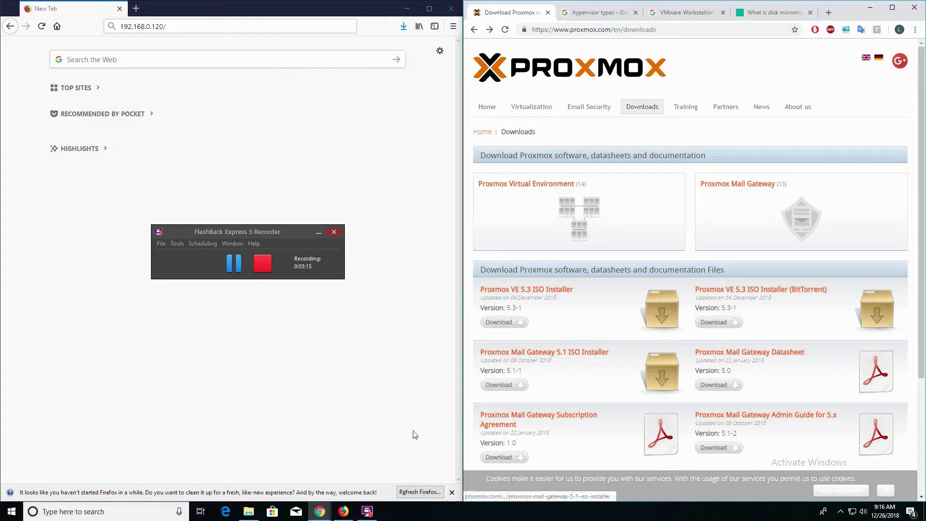
# Step: Locate and select the proxmox-ve_5.3-1 disc image in File Explorer's Downloads folder
pyautogui.click(248, 511)
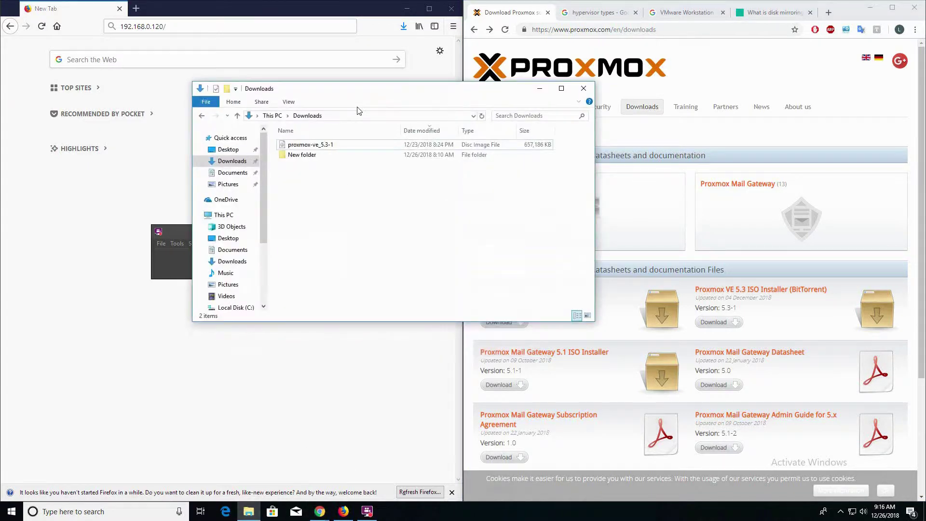
pyautogui.moveTo(402, 90); pyautogui.dragTo(579, 78)
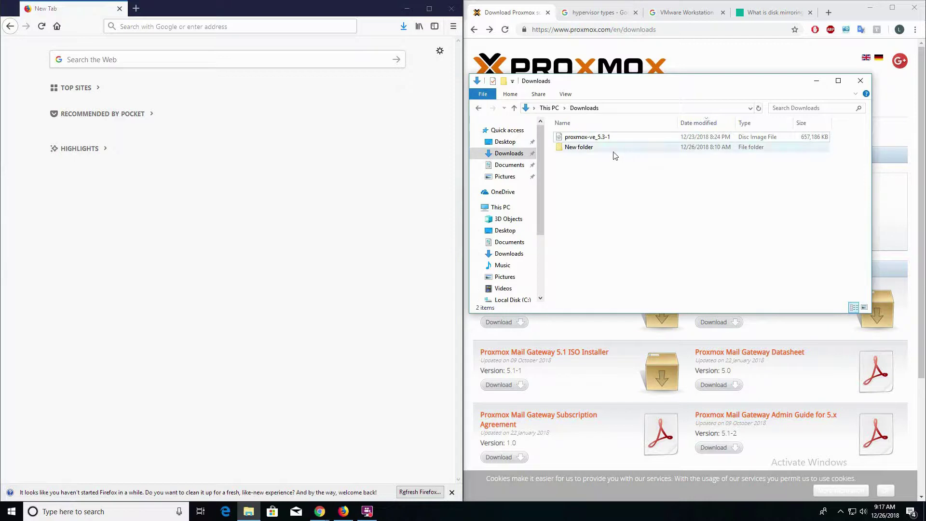
pyautogui.click(610, 137)
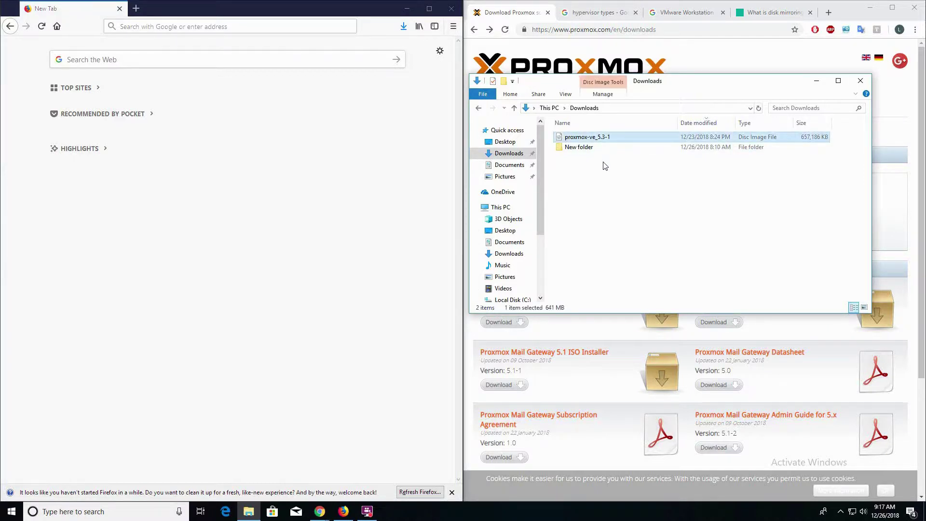
pyautogui.click(259, 198)
# Step: Go to the iDRAC6 address 192.168.0.120 in Firefox
pyautogui.click(187, 28)
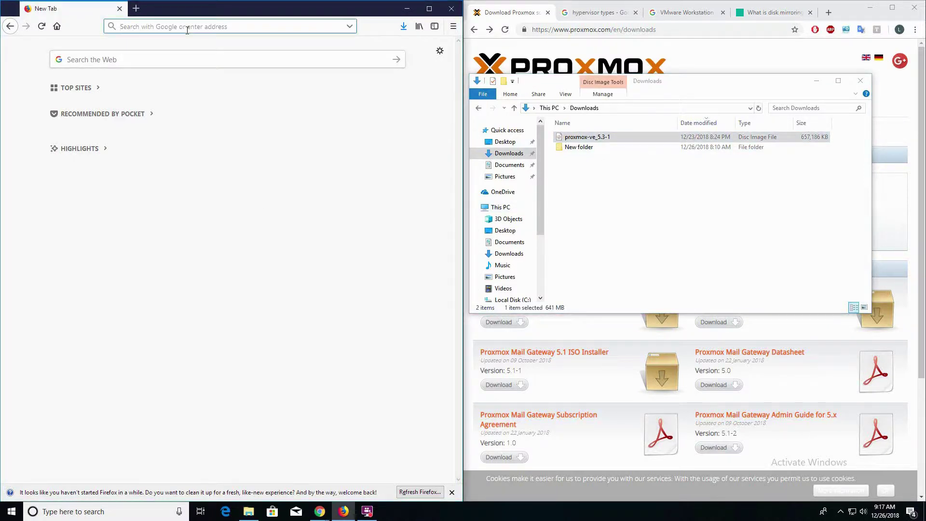
pyautogui.write('192.168.0.120/')
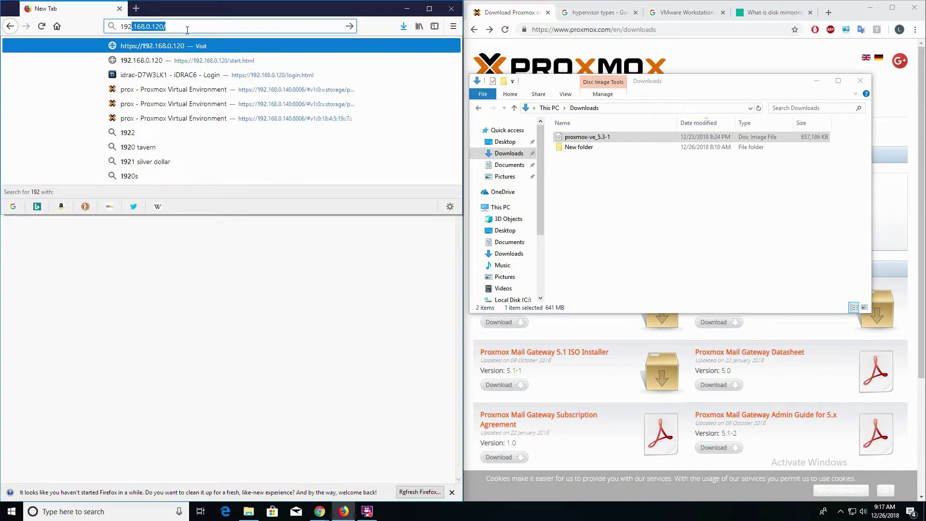
pyautogui.press('Return')
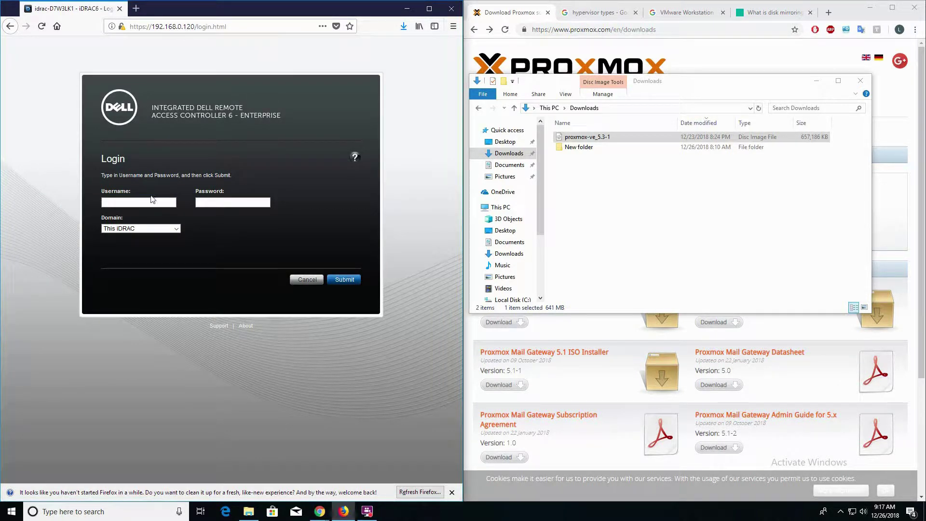
# Step: Log in to iDRAC6 with the root username and the account password
pyautogui.click(149, 203)
pyautogui.write('root')
pyautogui.press('Tab')
pyautogui.press('Return')
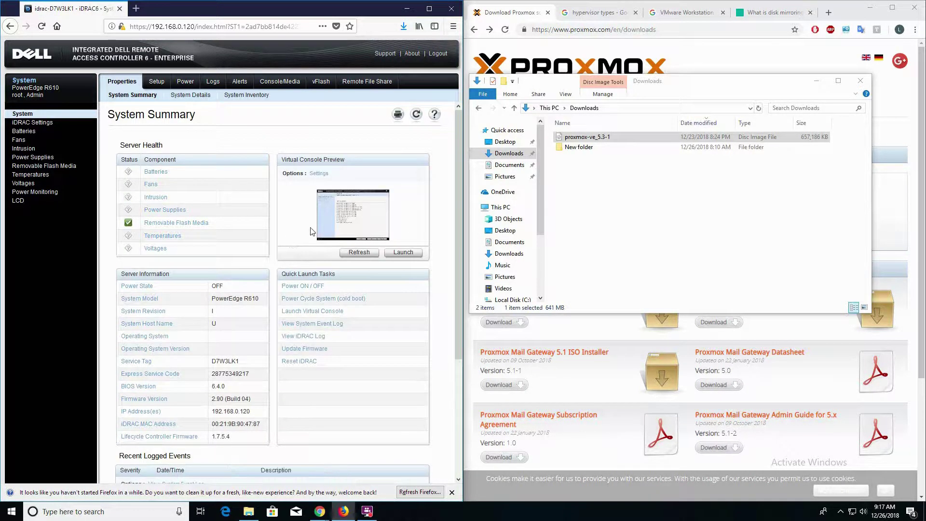
# Step: Refresh the Virtual Console Preview and power on the PowerEdge R610, confirming the action
pyautogui.click(359, 254)
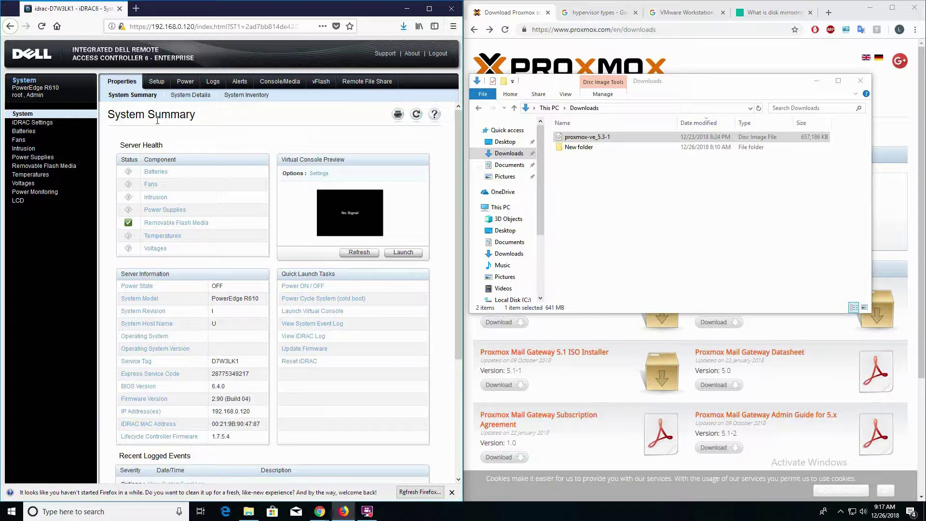
pyautogui.tripleClick(56, 89)
pyautogui.click(310, 290)
pyautogui.click(285, 223)
# Step: Launch the viewer.jnlp console with Java Web Start, accepting the certificate and run prompts
pyautogui.click(400, 253)
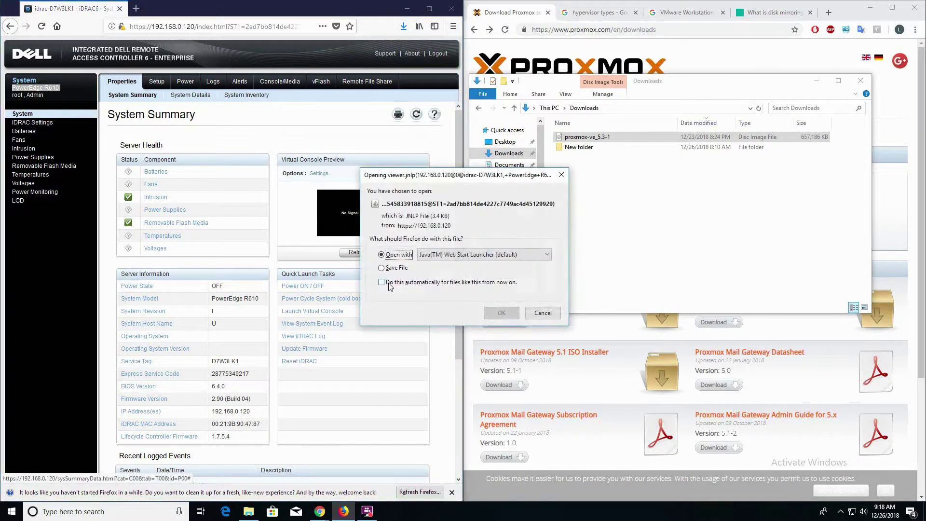
pyautogui.click(504, 313)
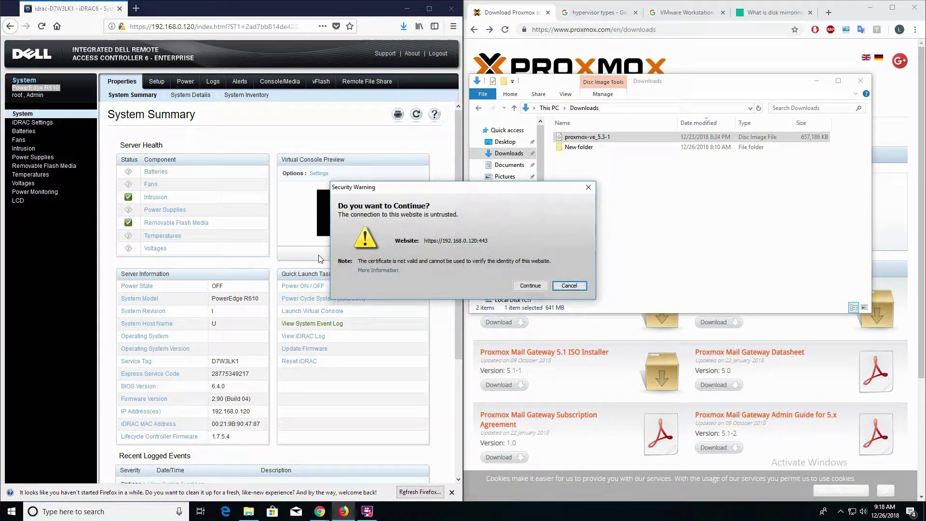
pyautogui.click(533, 288)
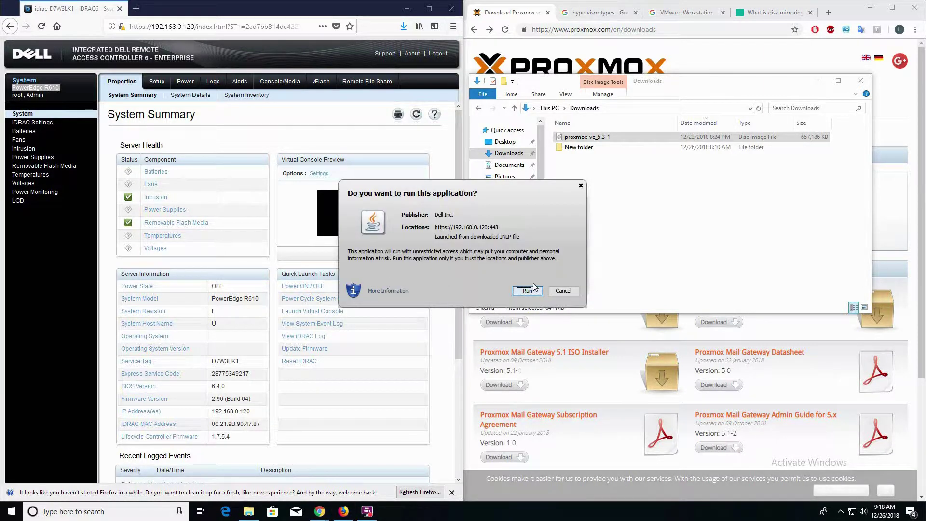
pyautogui.click(528, 291)
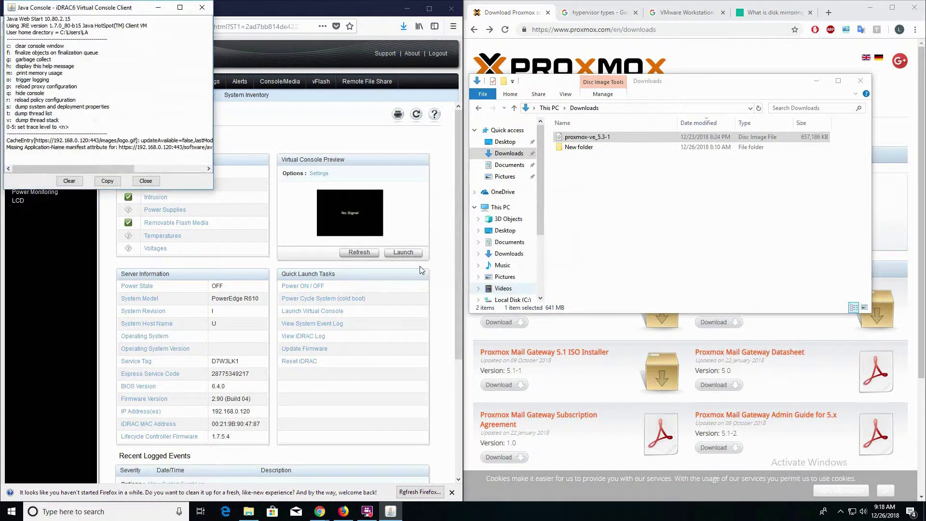
pyautogui.click(146, 181)
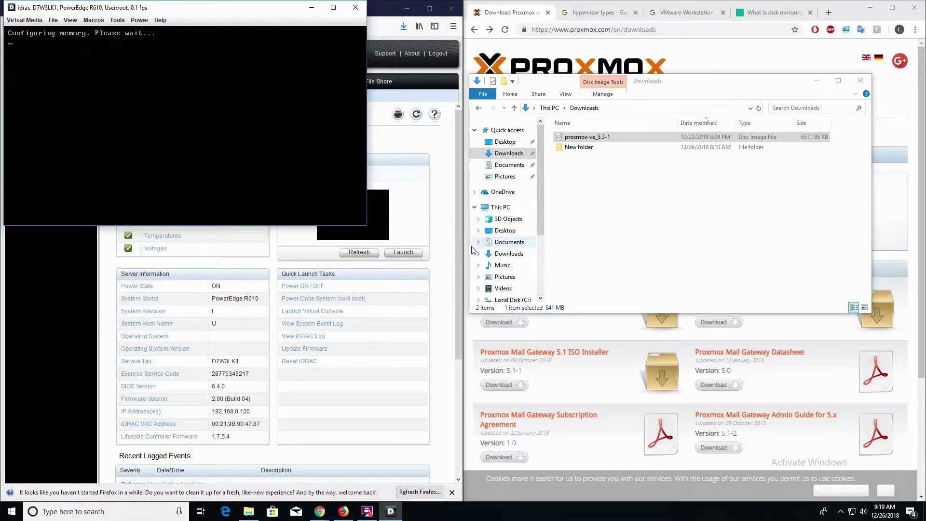
# Step: Centre and enlarge the console window, then boot into System Services with F10
pyautogui.moveTo(189, 12); pyautogui.dragTo(391, 68)
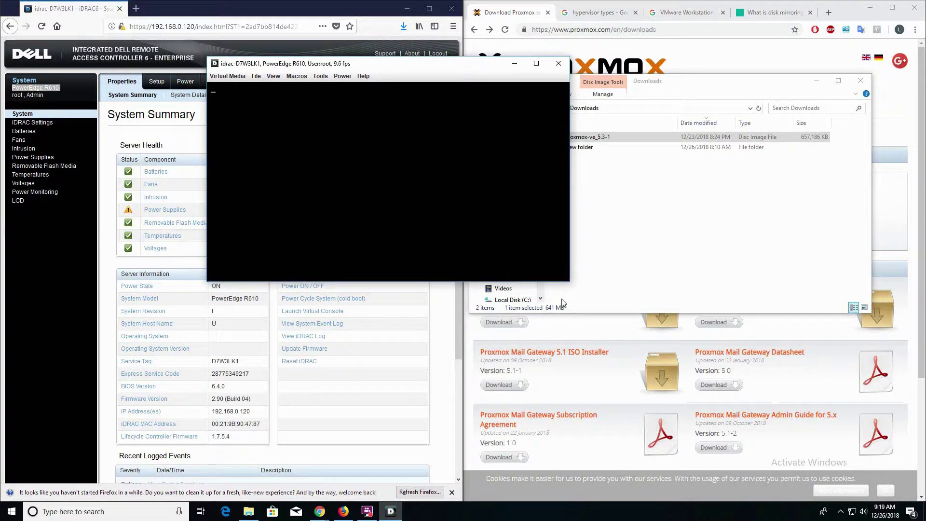
pyautogui.moveTo(570, 281); pyautogui.dragTo(661, 405)
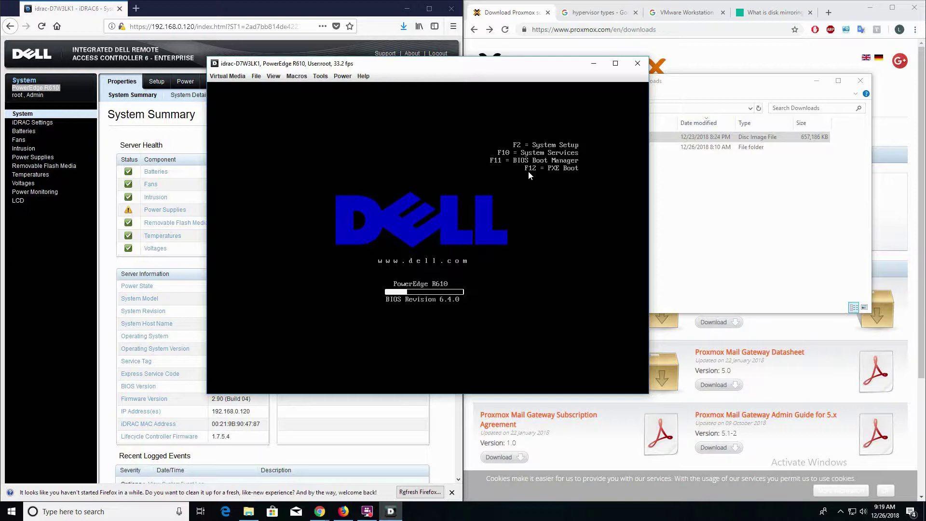
pyautogui.press('F10')
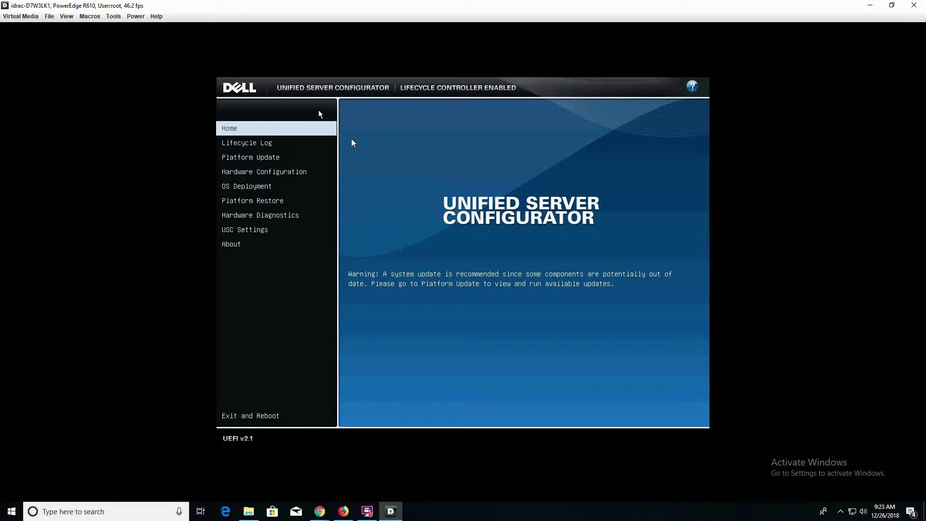
# Step: Show the Virtual Media menu in the console window
pyautogui.click(19, 18)
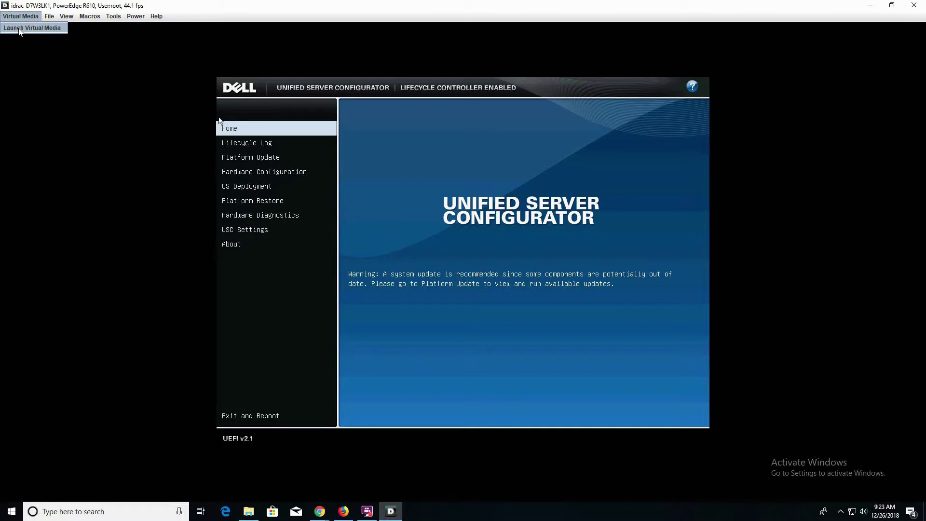
# Step: Launch Virtual Media and add proxmox-ve_5.3-1.iso from Downloads as an image
pyautogui.click(20, 29)
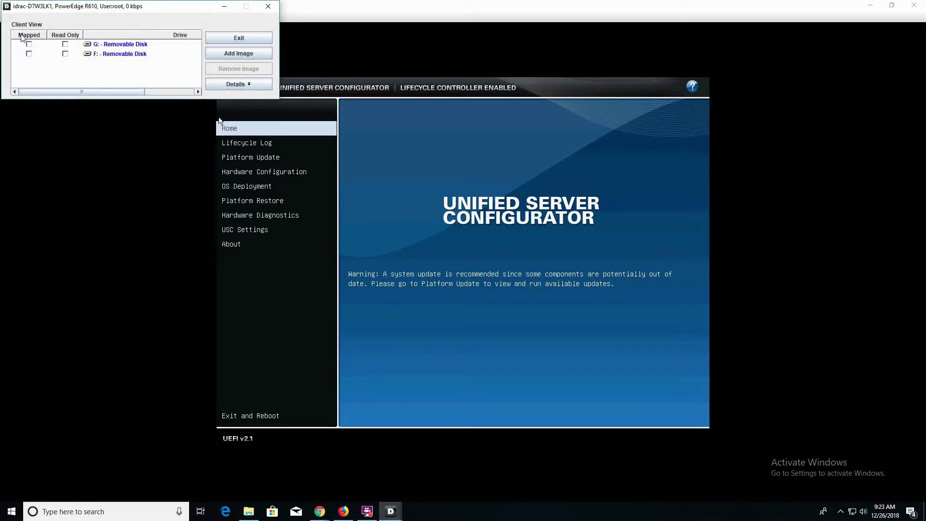
pyautogui.moveTo(115, 6); pyautogui.dragTo(144, 58)
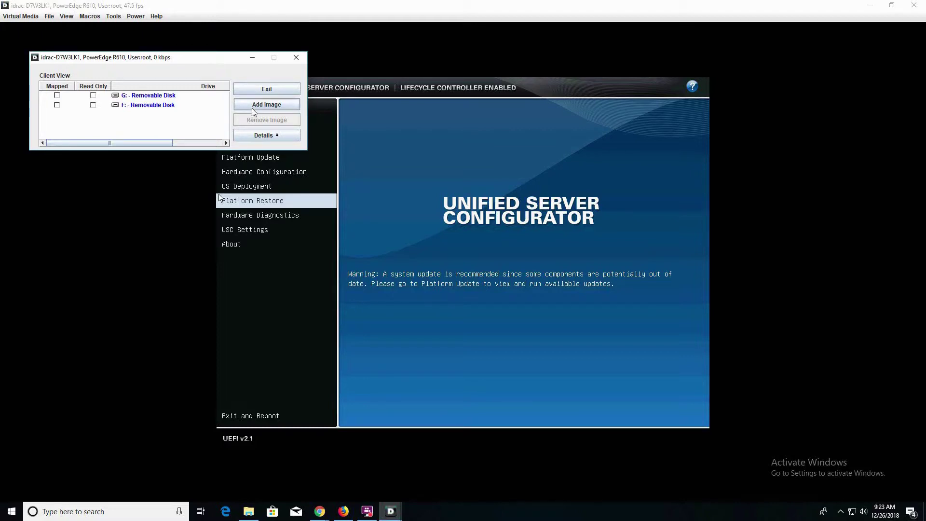
pyautogui.click(251, 108)
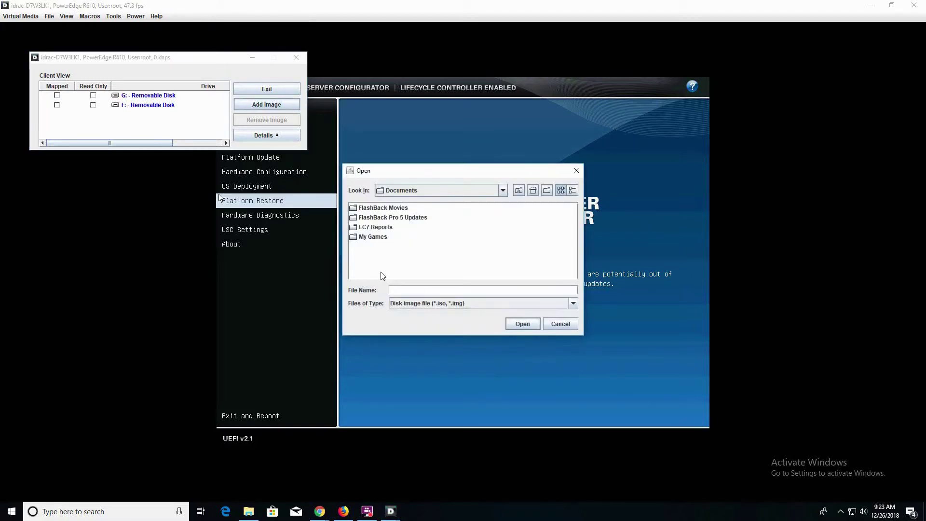
pyautogui.click(503, 191)
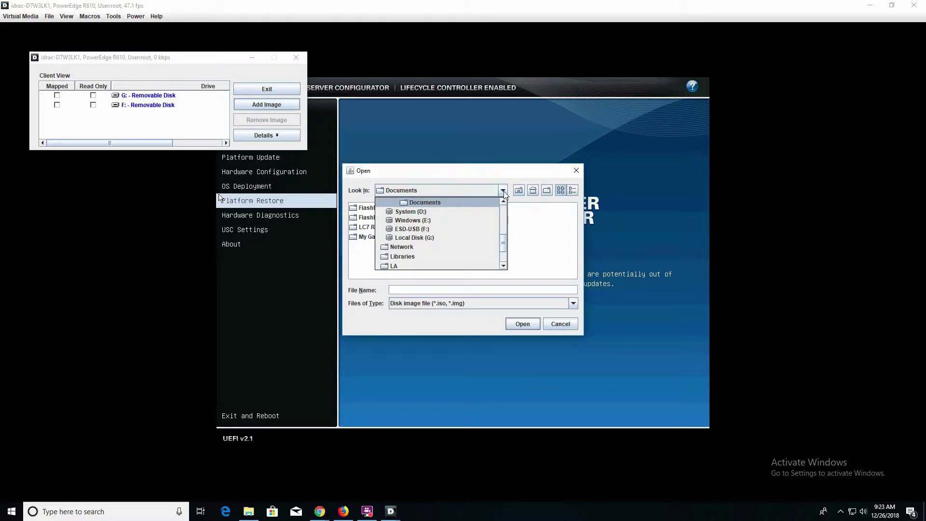
pyautogui.scroll(3, 473, 256)
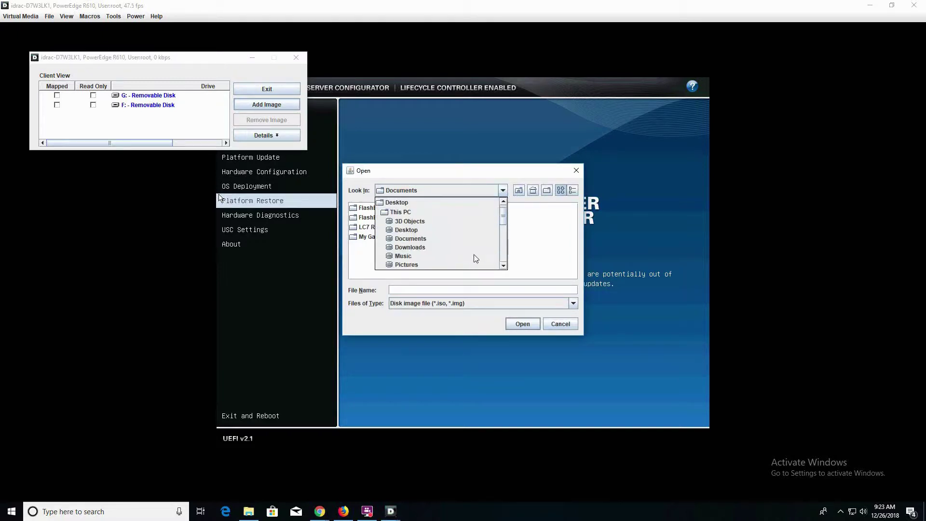
pyautogui.click(437, 248)
pyautogui.click(385, 219)
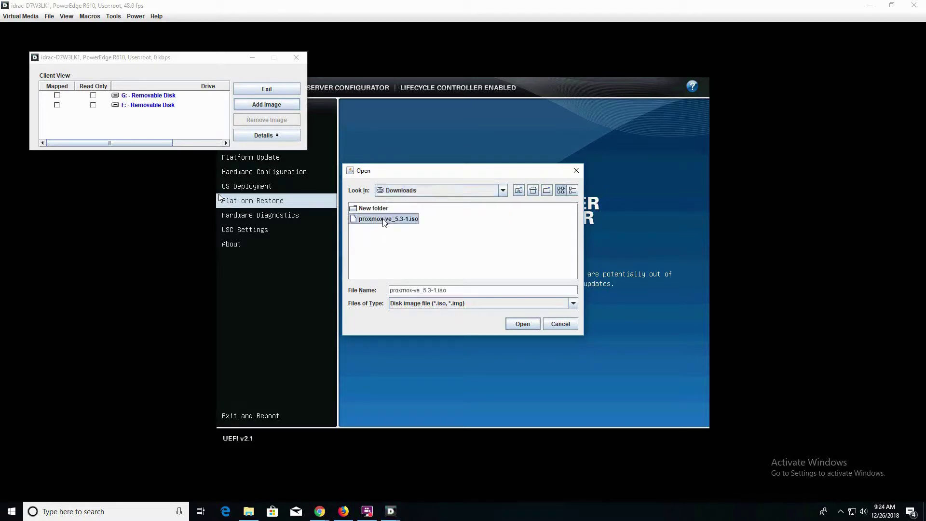
pyautogui.click(523, 324)
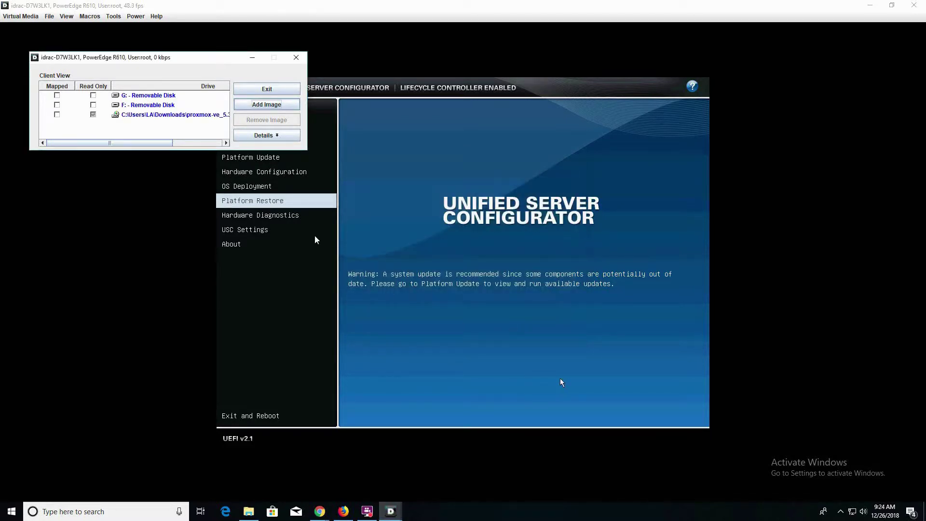
# Step: Map the proxmox ISO as the virtual CD/DVD drive and show its details
pyautogui.click(57, 114)
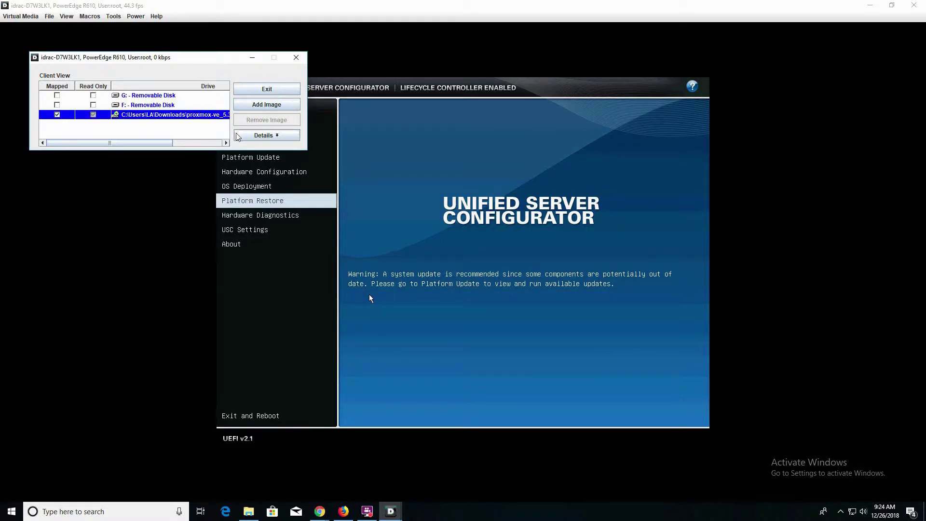
pyautogui.click(255, 136)
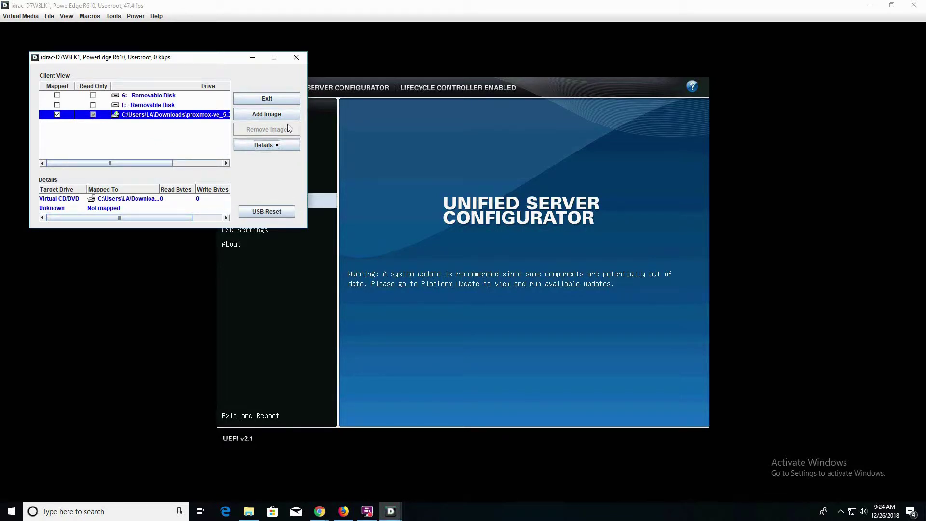
pyautogui.moveTo(284, 64); pyautogui.dragTo(237, 25)
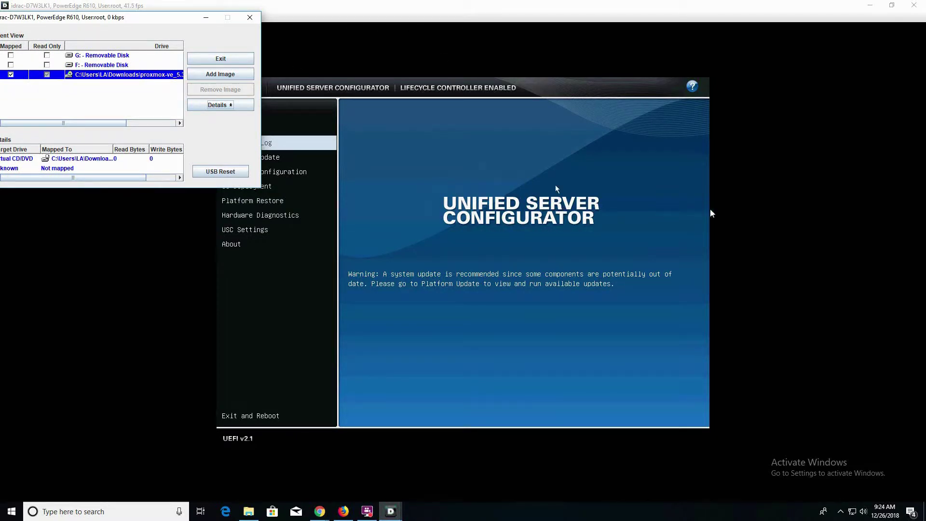
# Step: Go to OS Deployment in the Unified Server Configurator and start Deploy OS
pyautogui.click(528, 8)
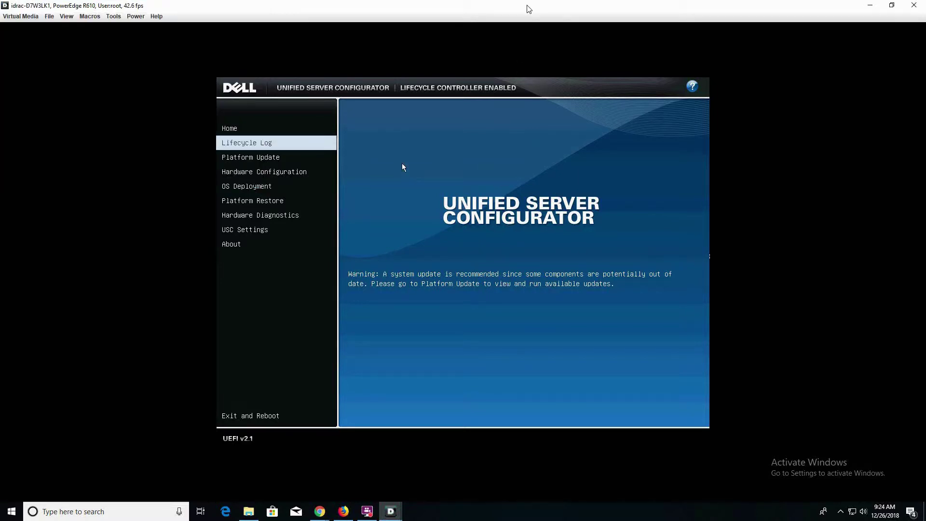
pyautogui.press('Down')
pyautogui.press('Down')
pyautogui.press('Down')
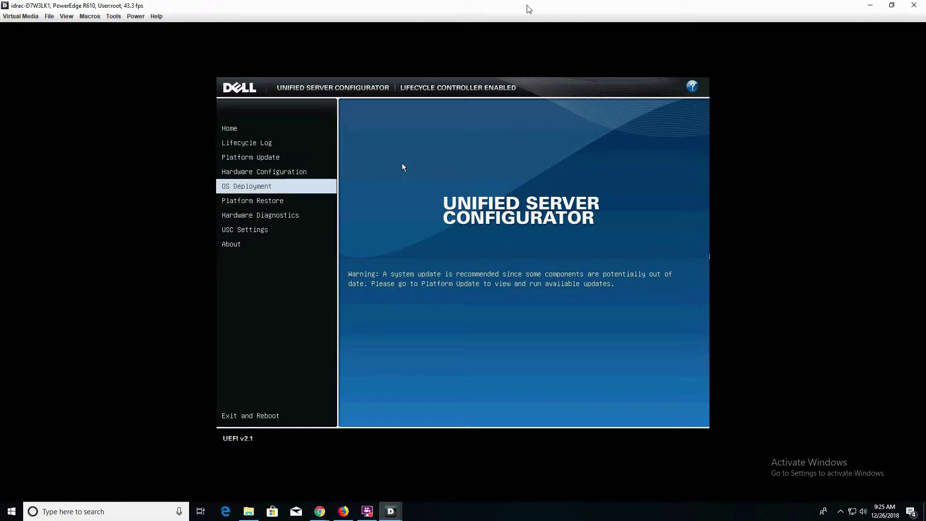
pyautogui.press('Return')
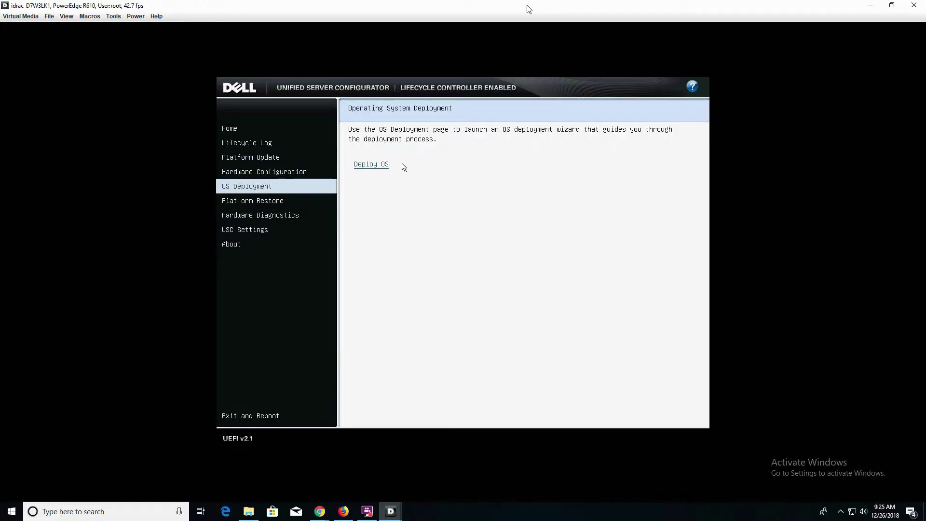
pyautogui.press('Tab')
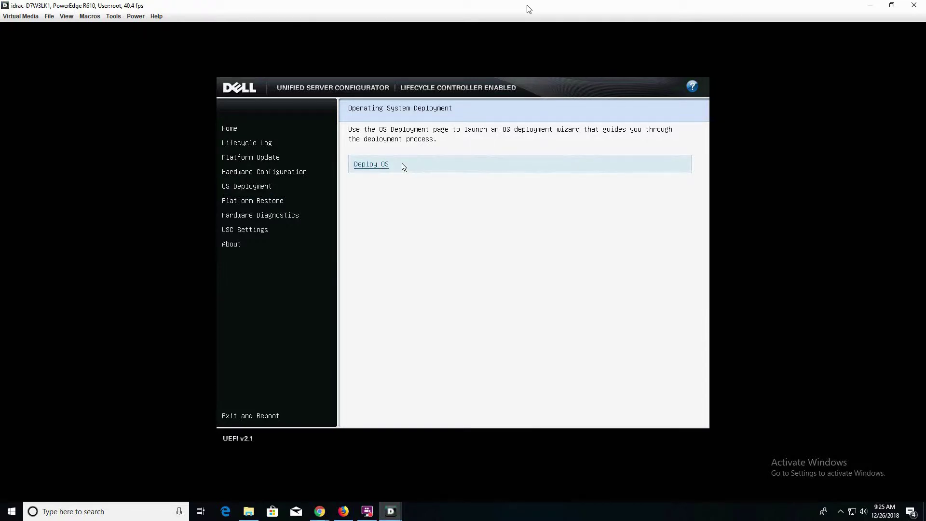
pyautogui.press('Return')
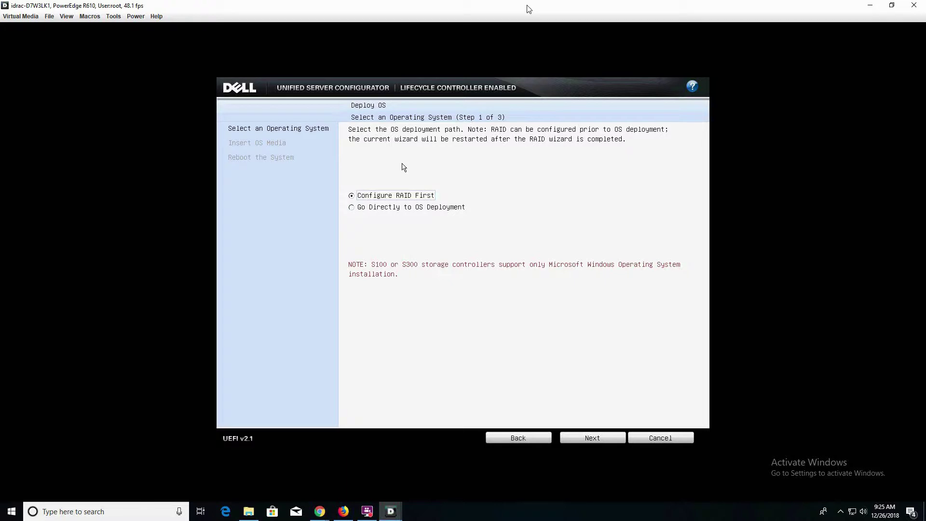
# Step: Choose Configure RAID First, controller PERC 6/i Integrated, and the Express Wizard option
pyautogui.press('Tab')
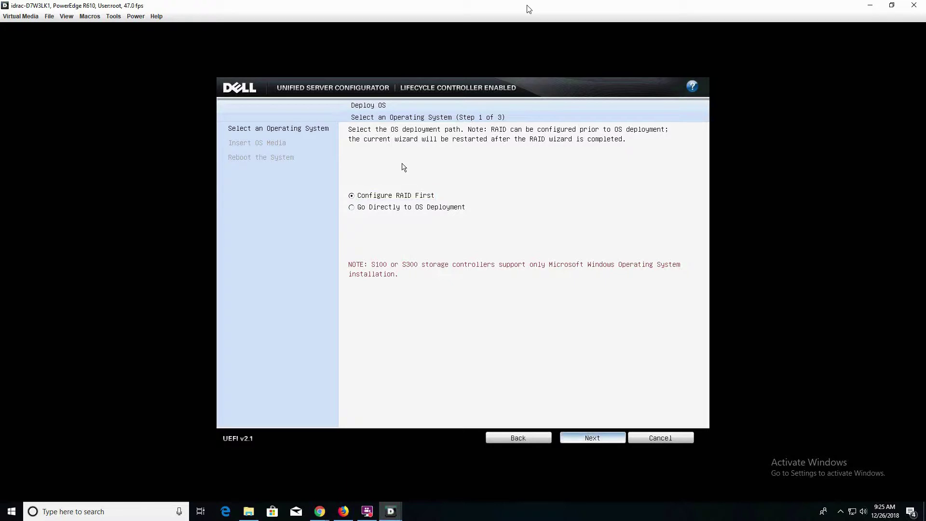
pyautogui.press('Return')
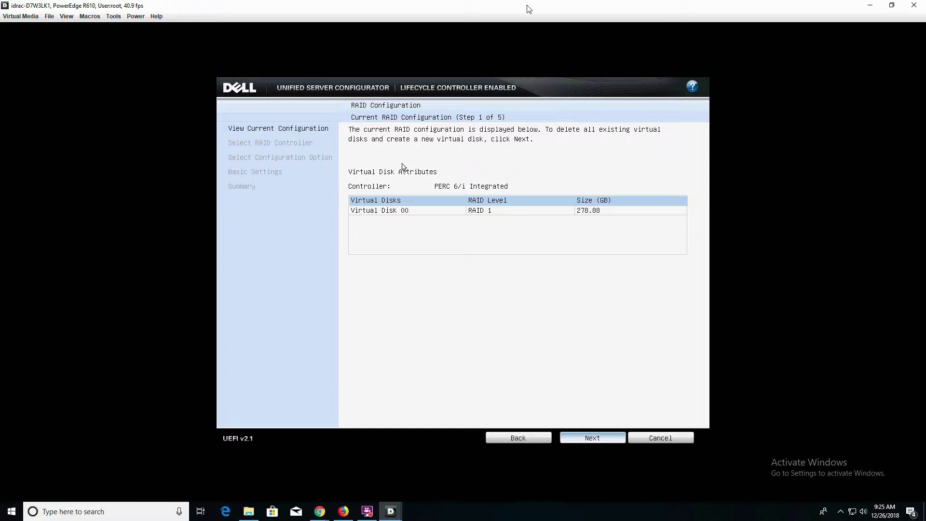
pyautogui.press('Tab')
pyautogui.press('Tab')
pyautogui.press('Tab')
pyautogui.press('Return')
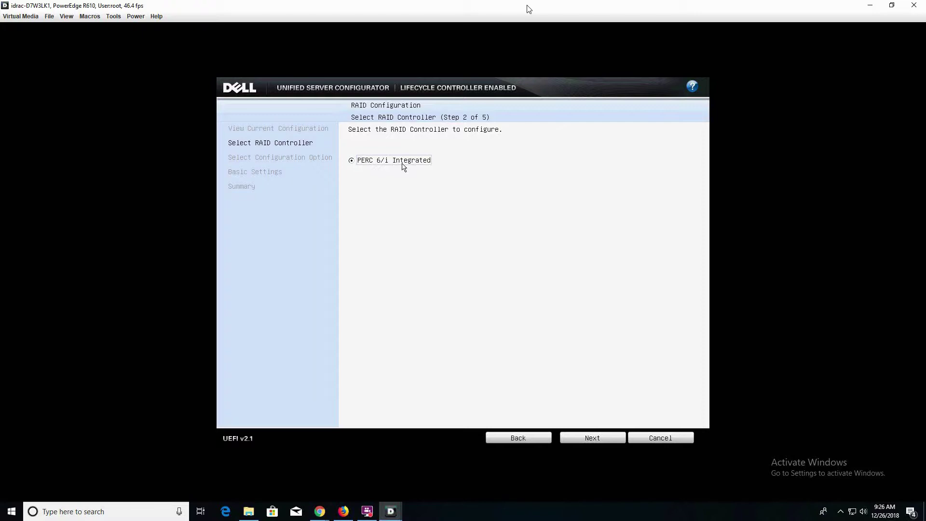
pyautogui.press('Tab')
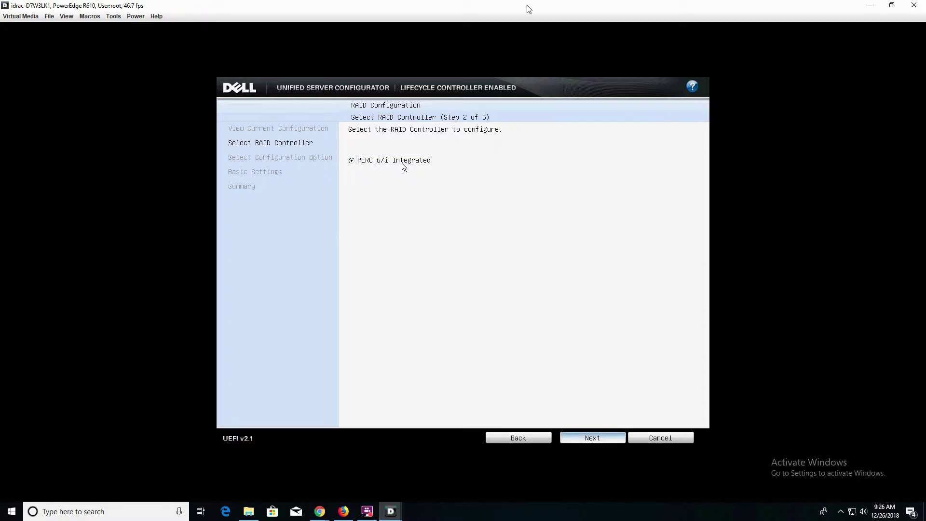
pyautogui.press('Return')
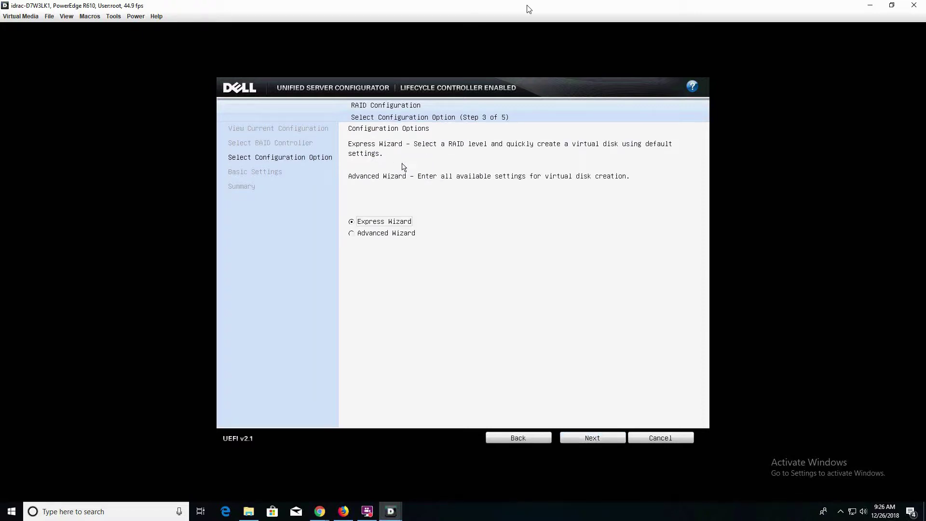
pyautogui.press('Tab')
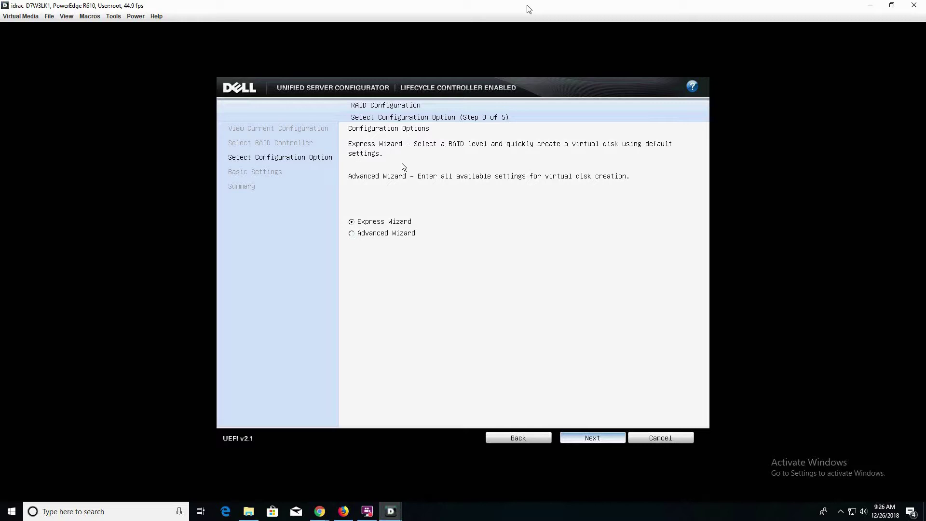
pyautogui.press('Return')
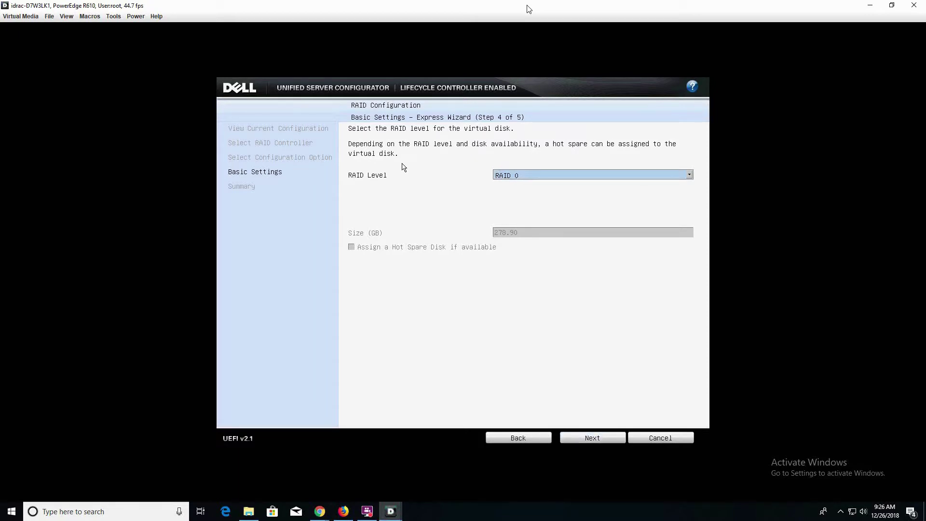
# Step: Select RAID 1 with hot spare kept, continuing to the 278.90 GB two-disk summary
pyautogui.press('Return')
pyautogui.press('Down')
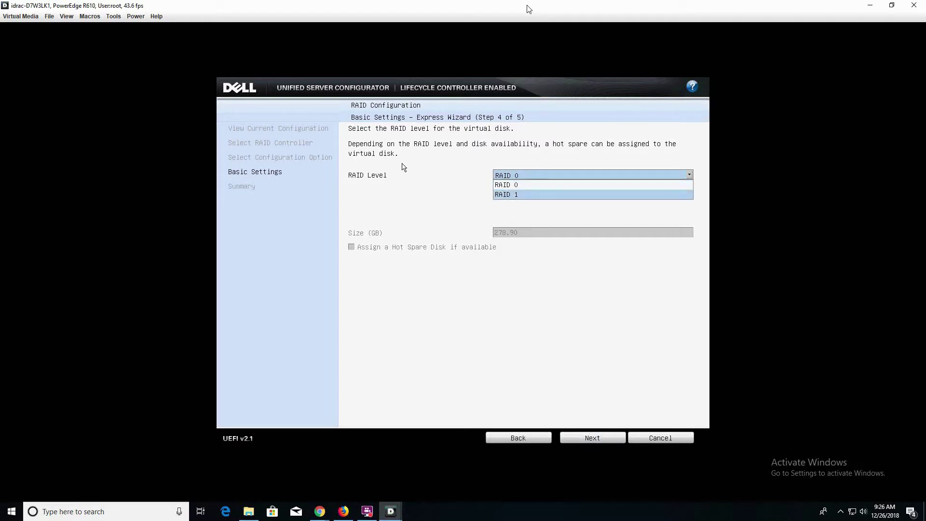
pyautogui.press('Return')
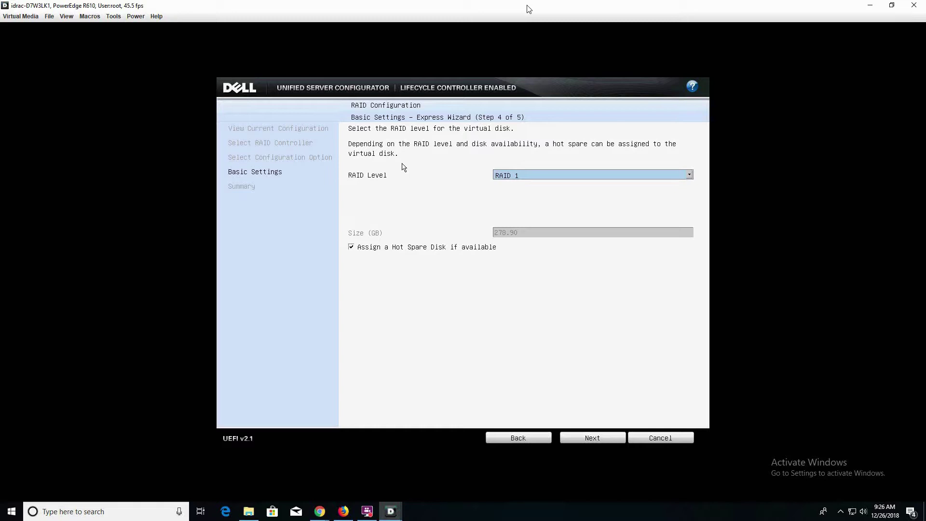
pyautogui.press('Tab')
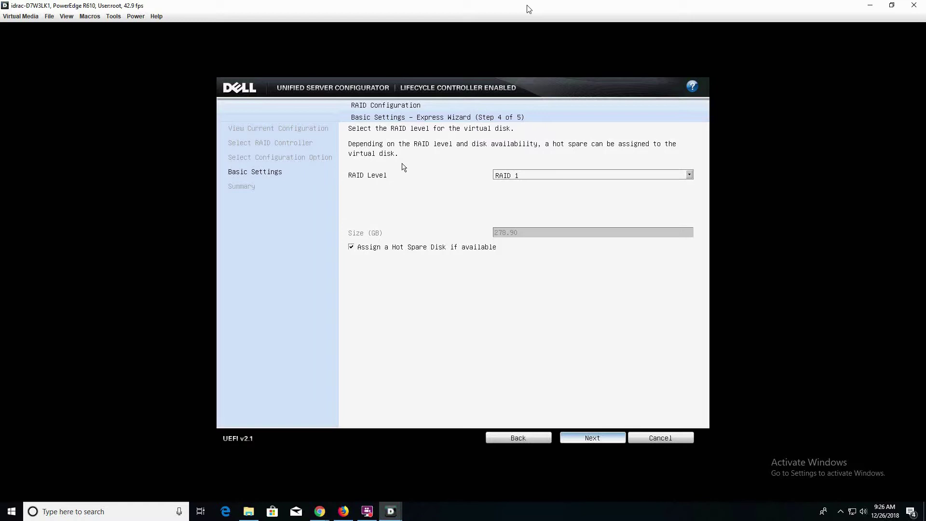
pyautogui.press('Return')
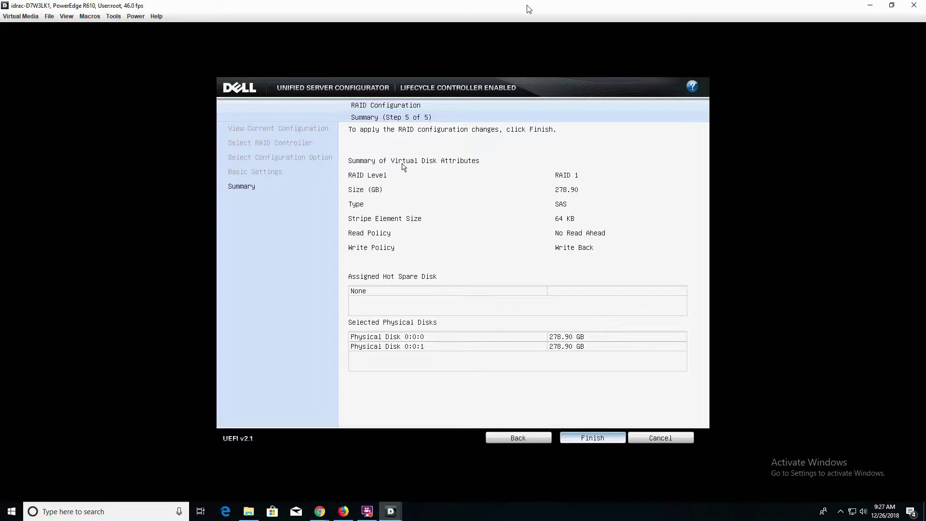
# Step: Apply RAID 1, confirm the overwrite warning, and proceed with Any Other Operating System
pyautogui.press('Return')
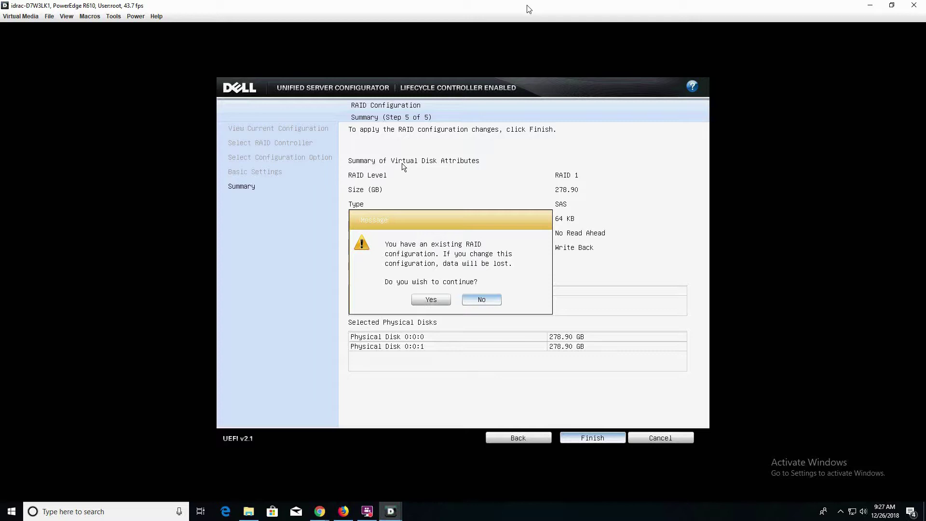
pyautogui.press('Left')
pyautogui.press('Return')
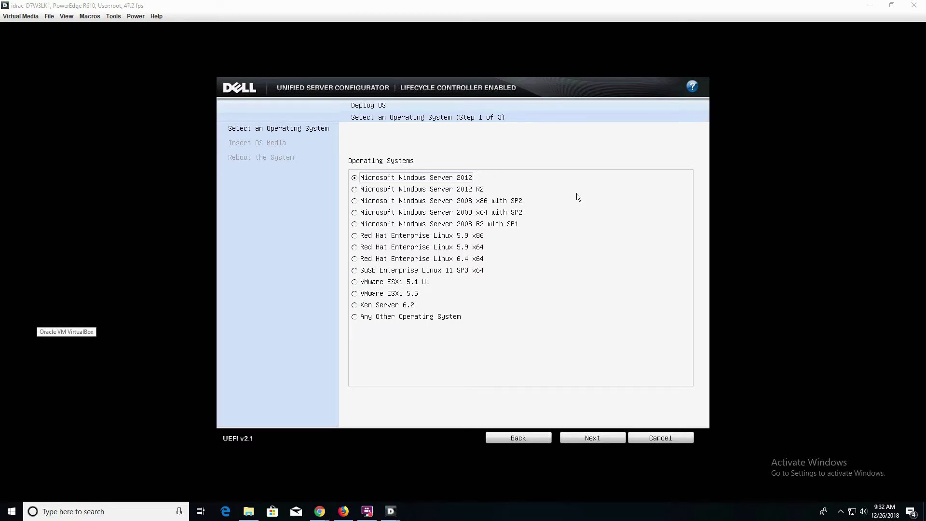
pyautogui.press('Up')
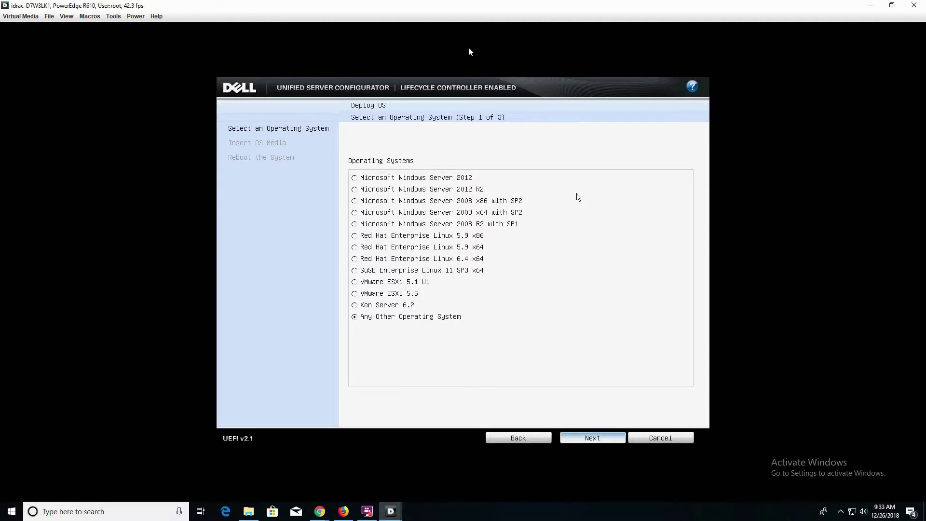
pyautogui.press('Return')
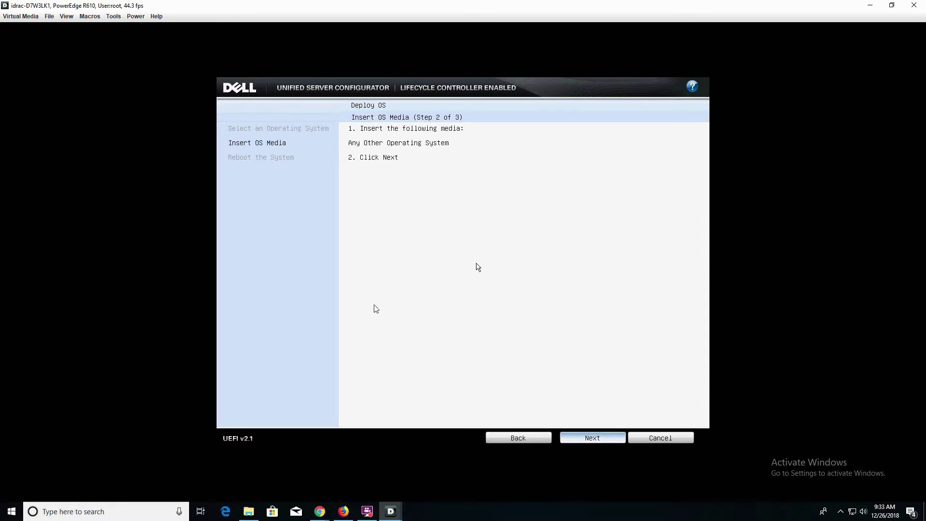
# Step: Verify the Proxmox ISO is mapped as Virtual CD/DVD, then advance to Reboot the System
pyautogui.click(18, 17)
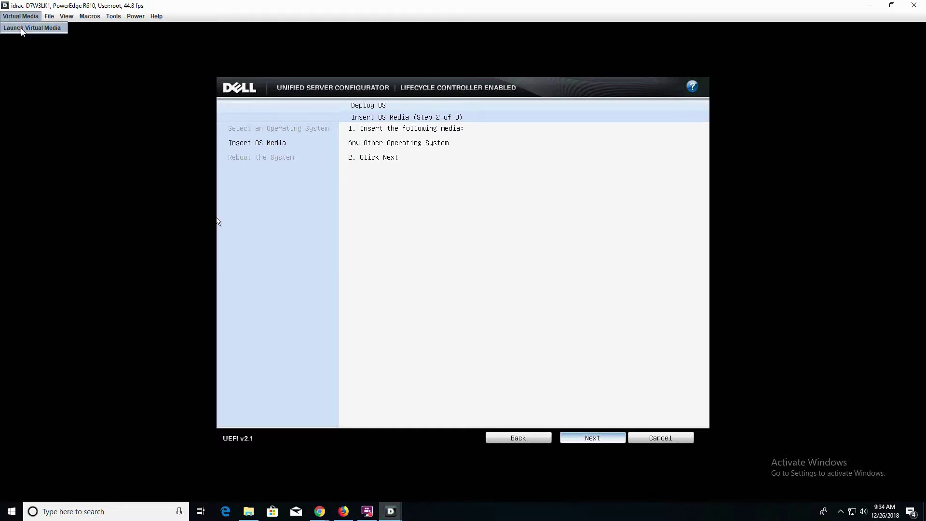
pyautogui.click(29, 28)
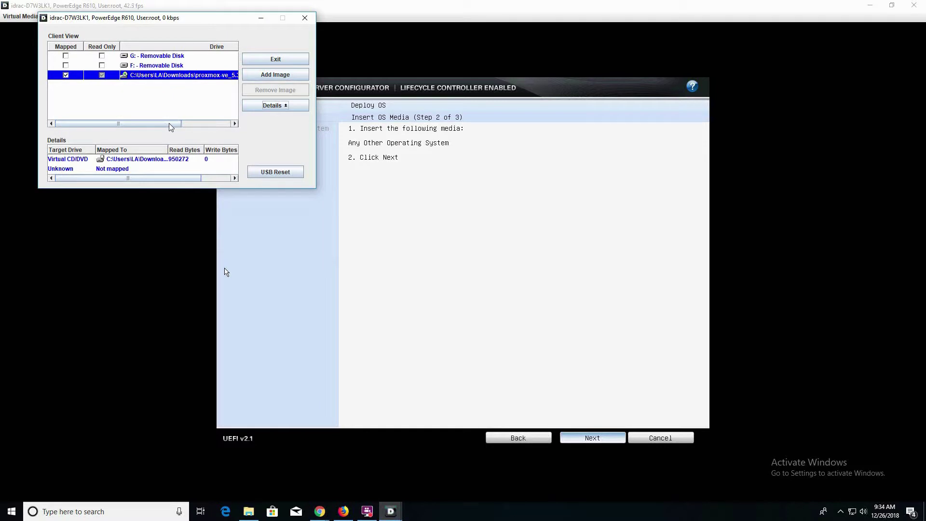
pyautogui.moveTo(56, 124)
pyautogui.mouseDown()
pyautogui.moveTo(84, 124)
pyautogui.moveTo(56, 125)
pyautogui.mouseUp()
pyautogui.click(154, 163)
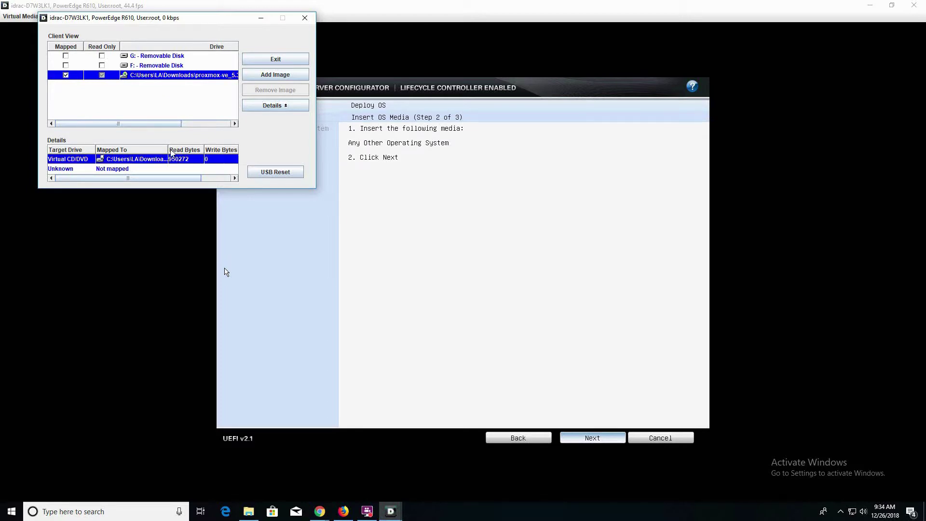
pyautogui.moveTo(168, 150); pyautogui.dragTo(218, 150)
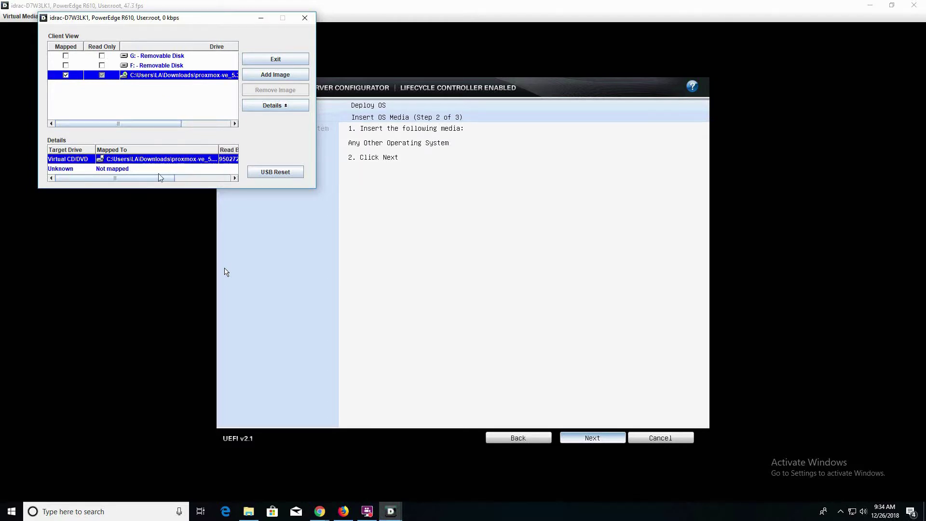
pyautogui.moveTo(161, 177); pyautogui.dragTo(128, 176)
pyautogui.moveTo(186, 181); pyautogui.dragTo(124, 179)
pyautogui.click(490, 217)
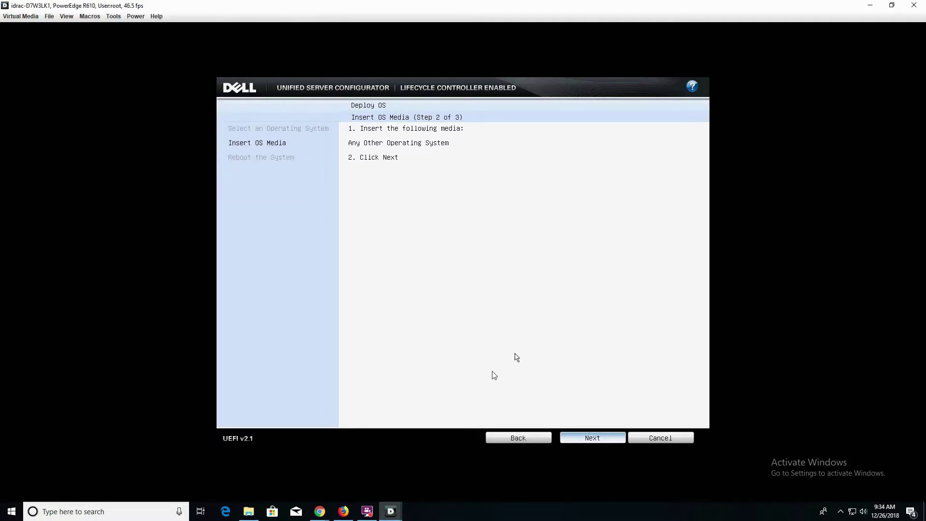
pyautogui.press('Return')
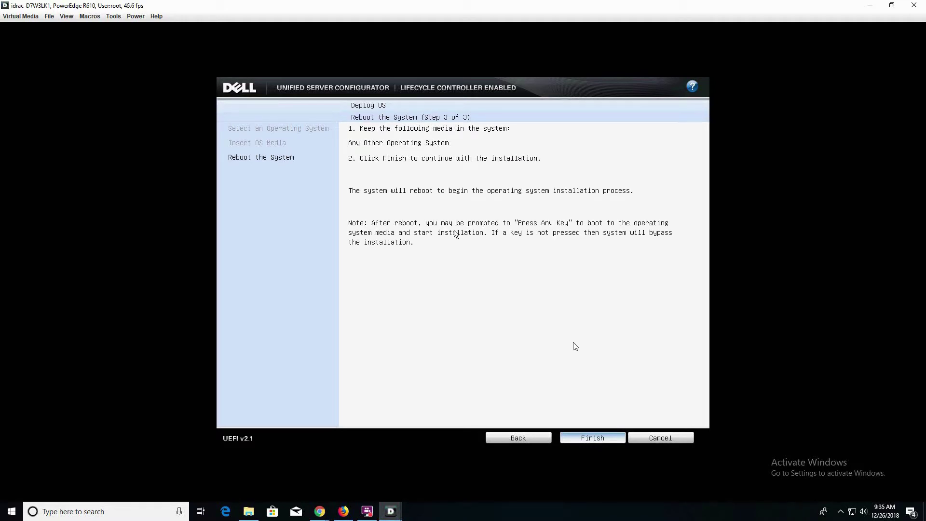
# Step: Finish the Deploy OS wizard to reboot the R610 into the Proxmox VE 5.3 boot menu
pyautogui.press('Return')
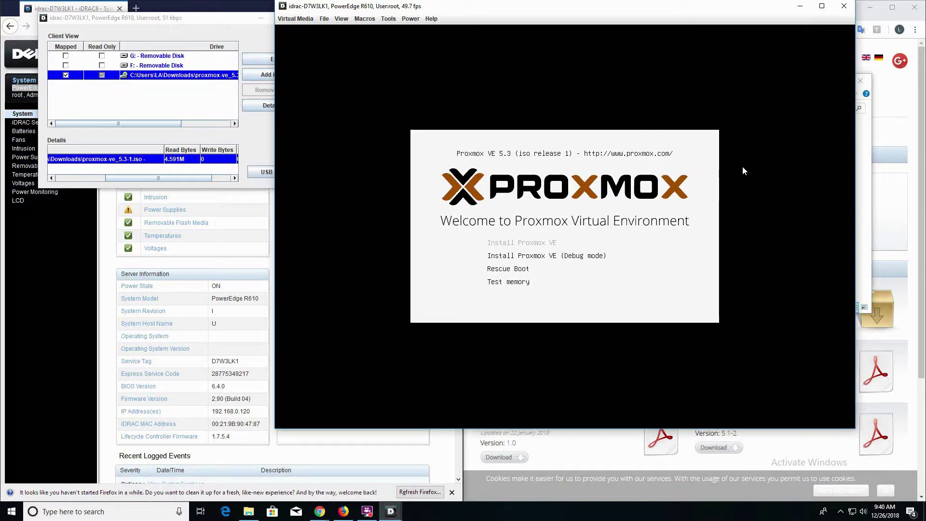
# Step: Start Install Proxmox VE from the boot menu and agree to the EULA
pyautogui.press('Down')
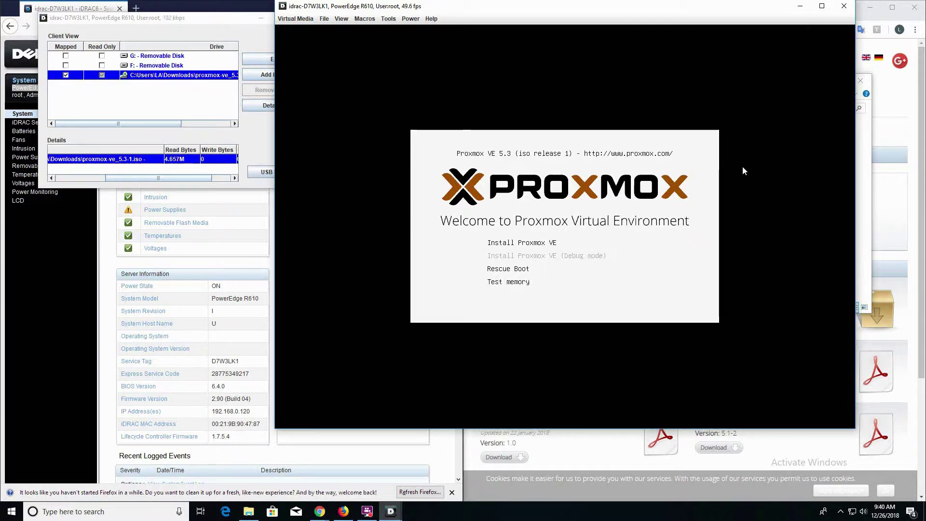
pyautogui.press('Up')
pyautogui.press('Return')
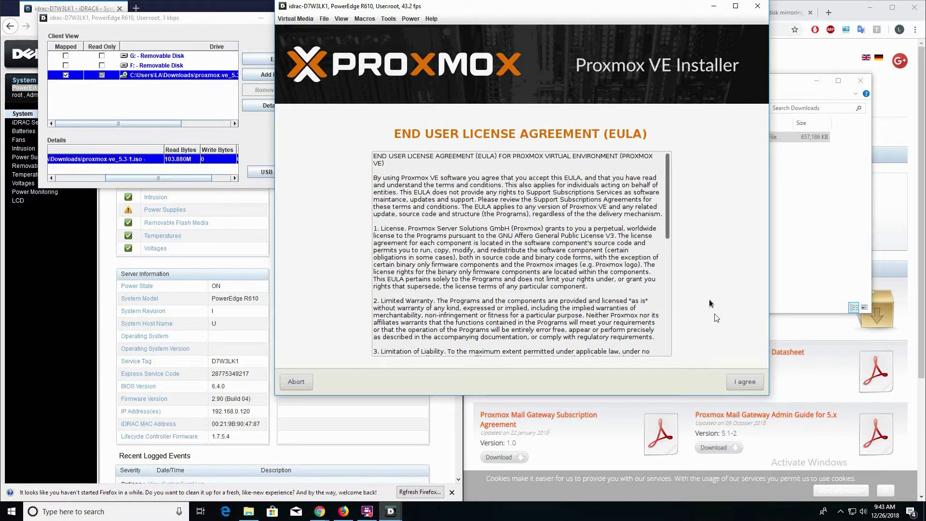
pyautogui.click(738, 382)
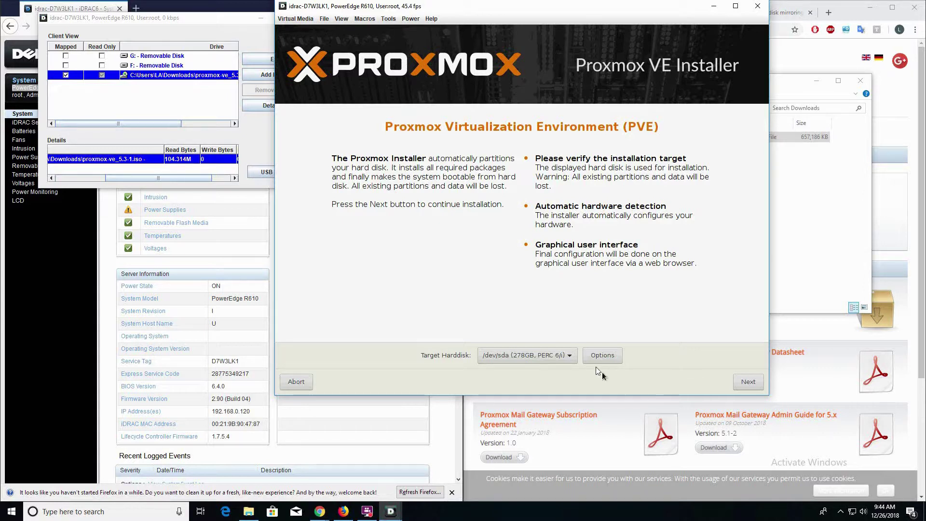
# Step: Keep ext4 with hdsize 278.0 for /dev/sda and move on to location settings
pyautogui.click(602, 356)
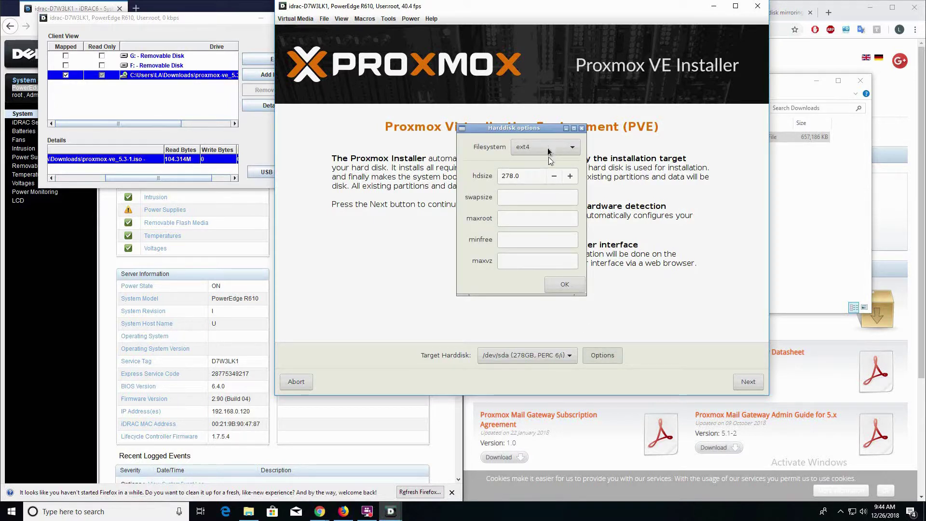
pyautogui.click(570, 176)
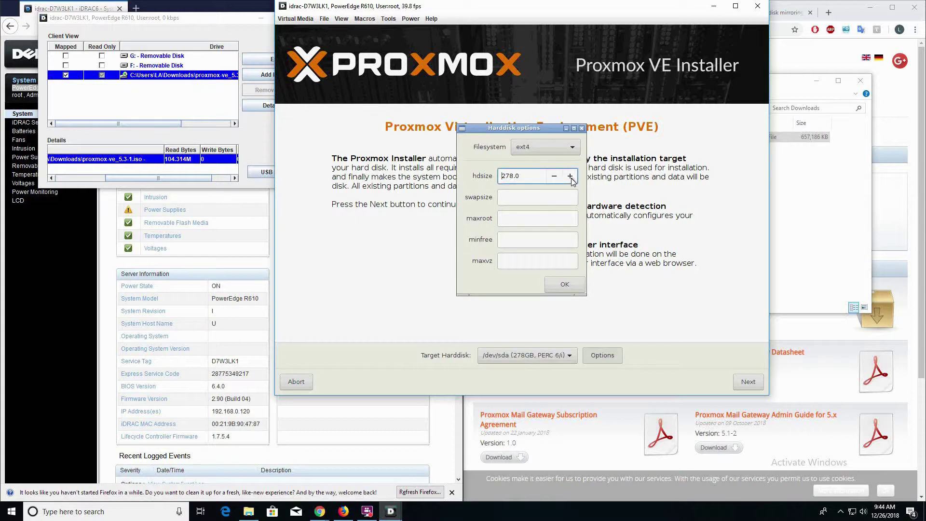
pyautogui.click(561, 288)
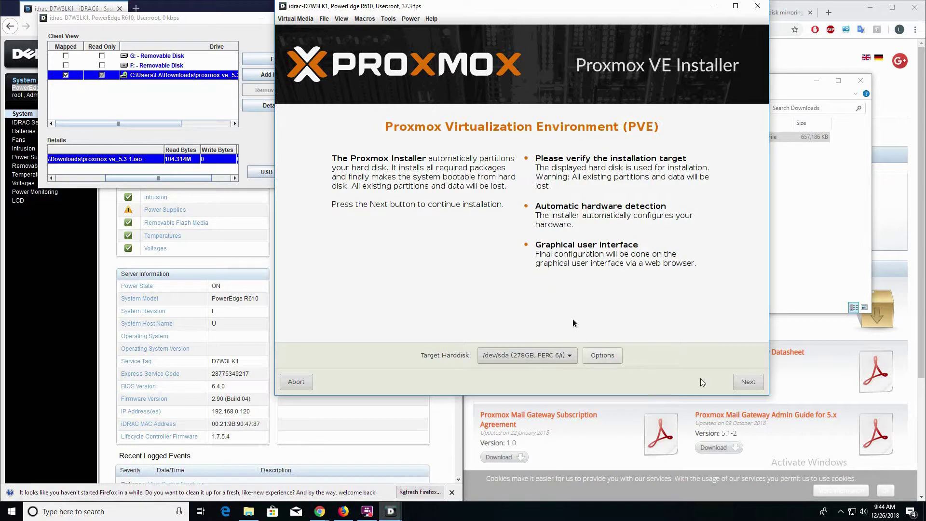
pyautogui.click(749, 385)
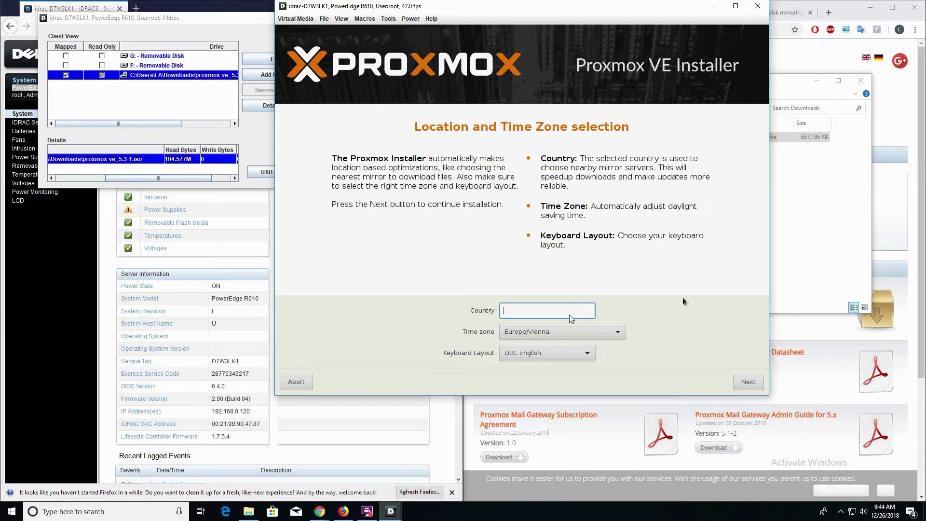
# Step: Set the country to United States via the autocomplete
pyautogui.write('United')
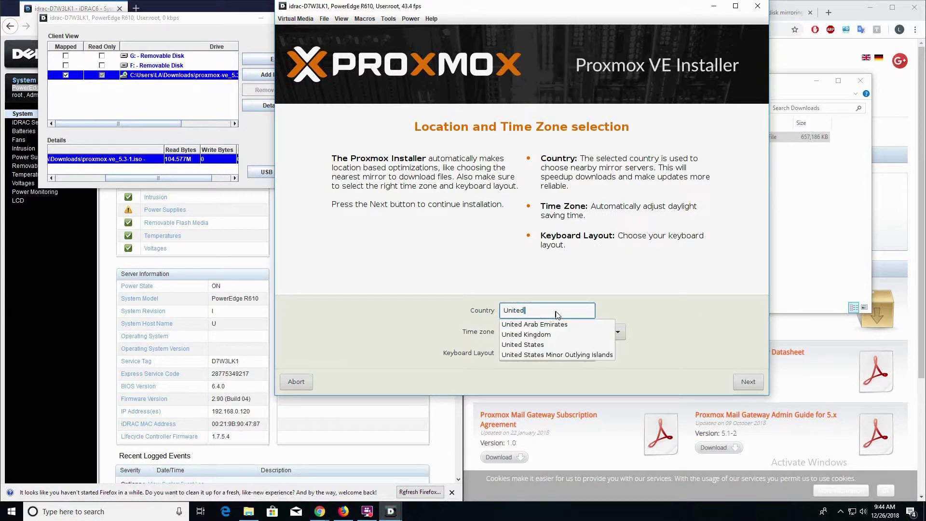
pyautogui.press('Down')
pyautogui.press('Down')
pyautogui.press('Down')
pyautogui.press('Return')
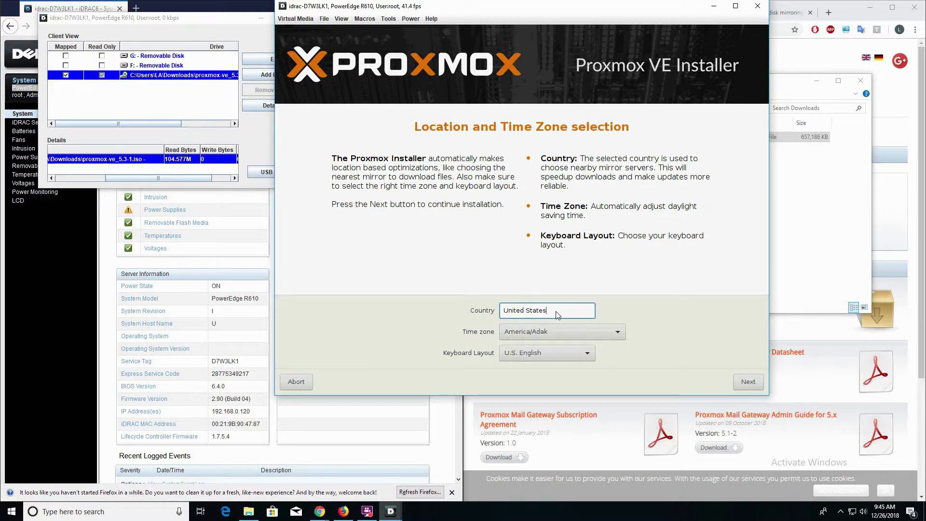
pyautogui.press('Tab')
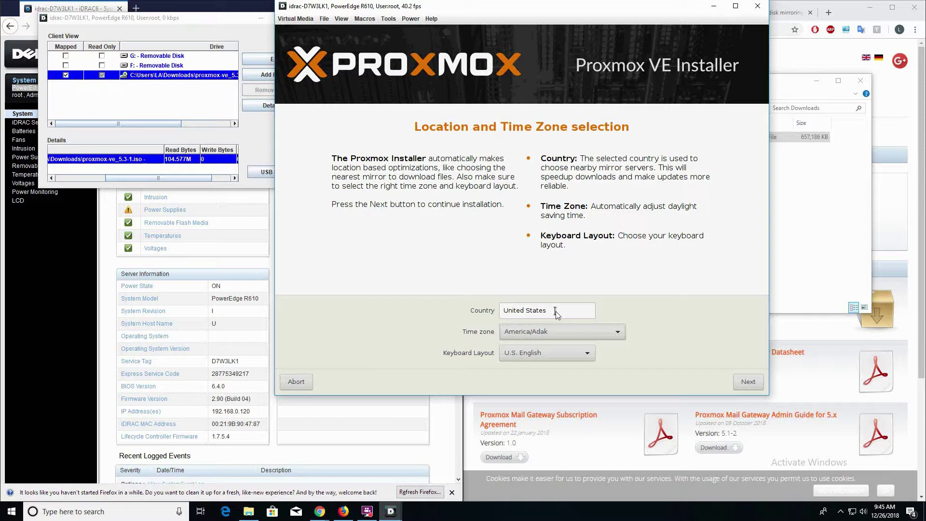
# Step: Choose America/New_York as the time zone and continue
pyautogui.click(615, 332)
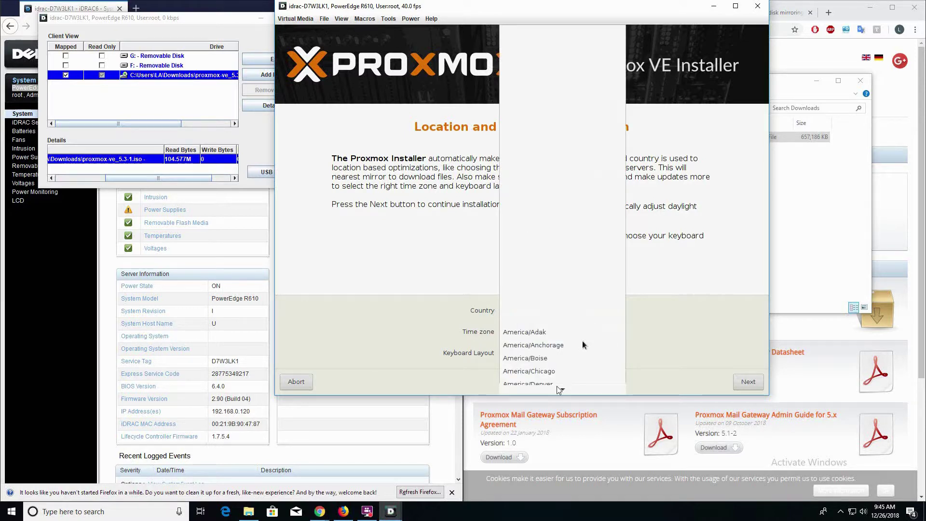
pyautogui.scroll(-5, 553, 381)
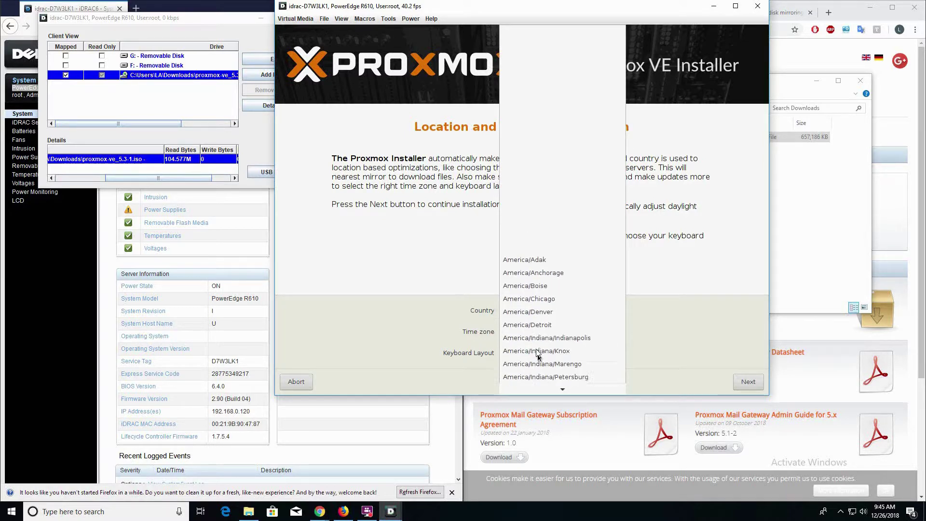
pyautogui.scroll(-5, 536, 346)
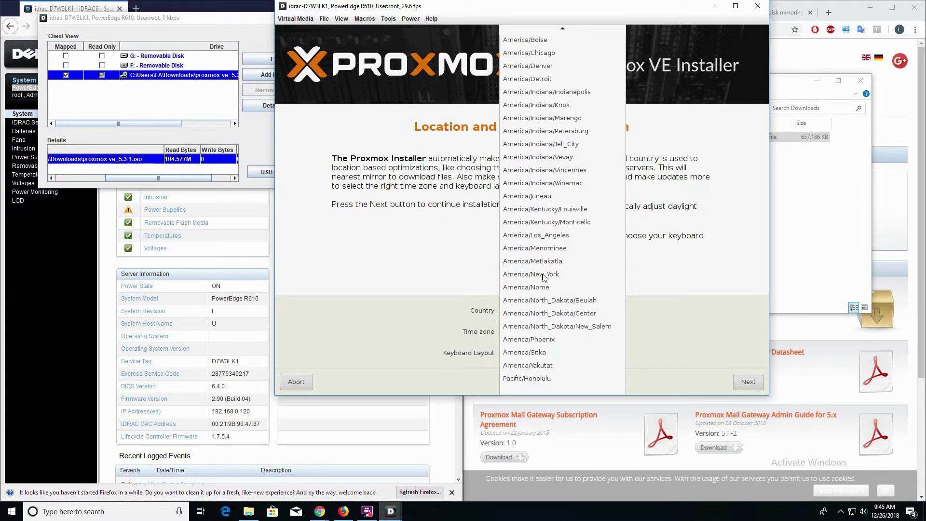
pyautogui.click(543, 274)
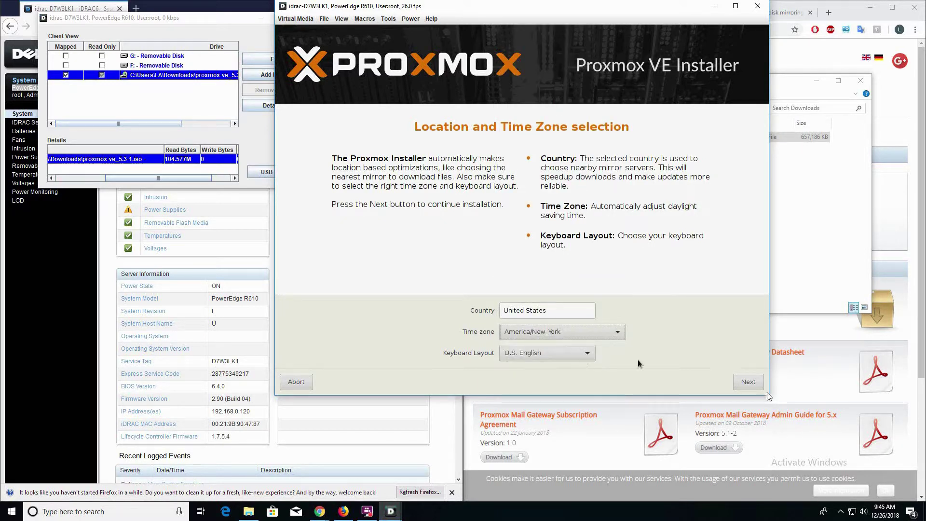
pyautogui.click(748, 382)
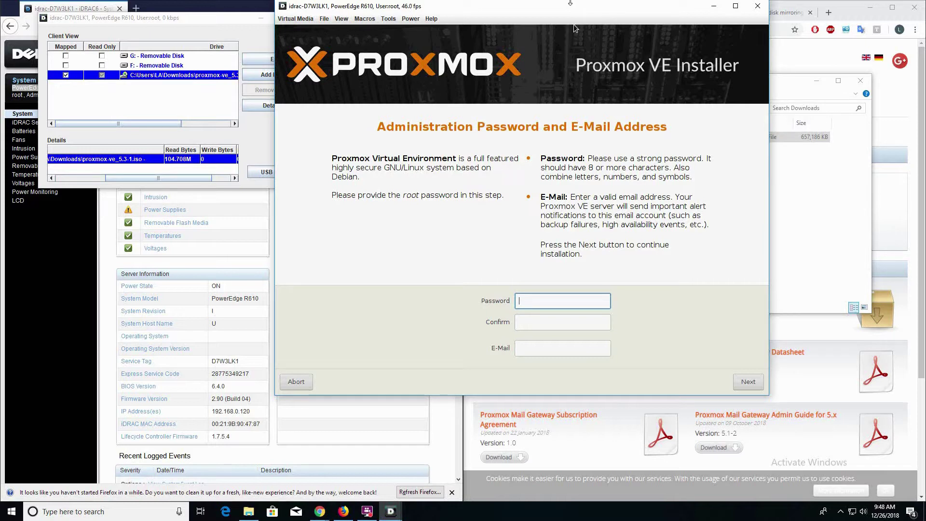
# Step: Enter and confirm the root password, then submit the password and e-mail page
pyautogui.write('•••••••••')
pyautogui.press('Tab')
pyautogui.write('•••••••••')
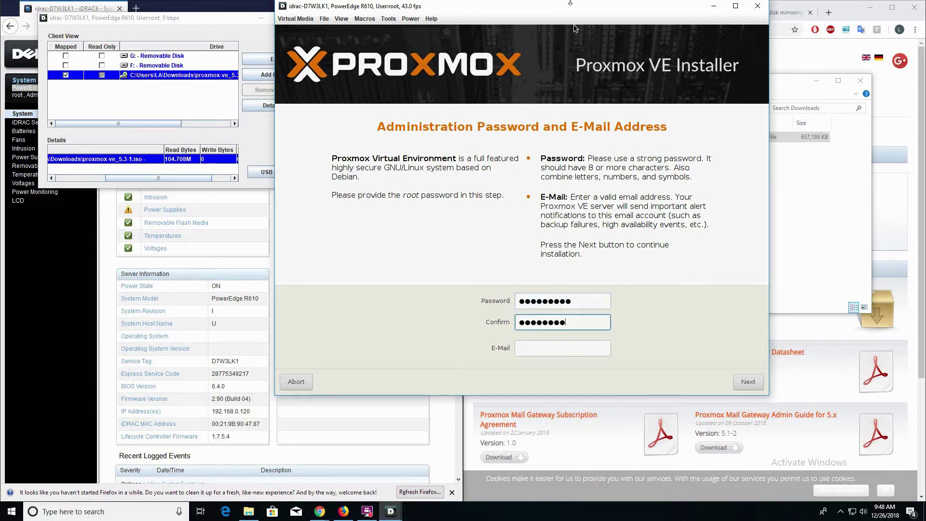
pyautogui.press('Tab')
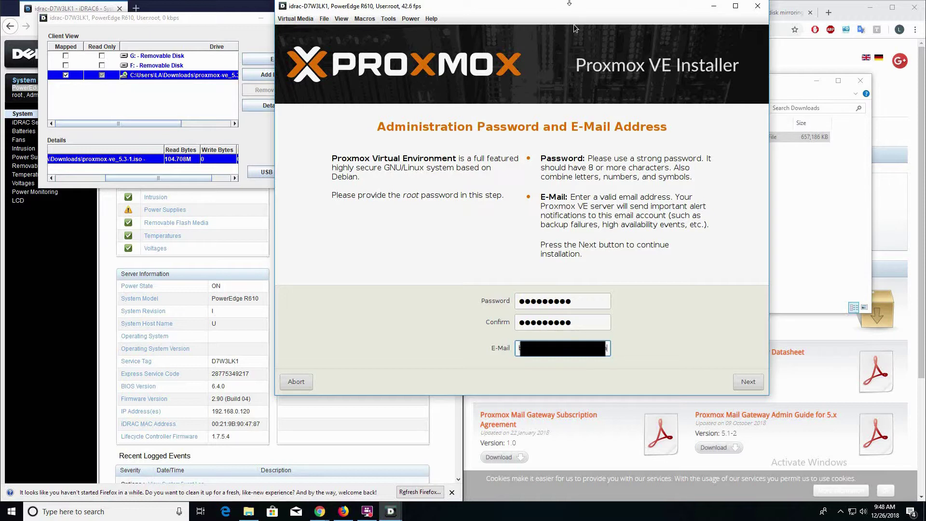
pyautogui.click(747, 384)
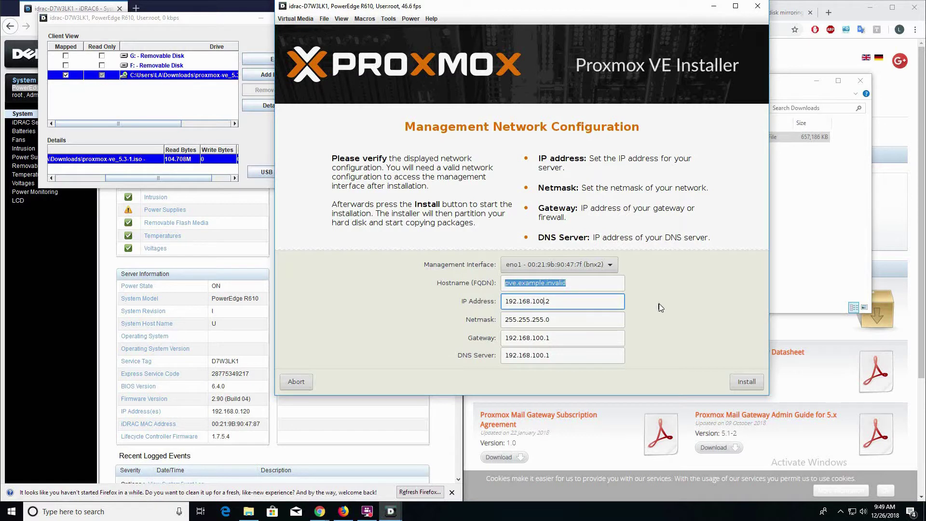
# Step: Keep eno1 as management interface and change the IP address to 192.168.0.140
pyautogui.click(609, 266)
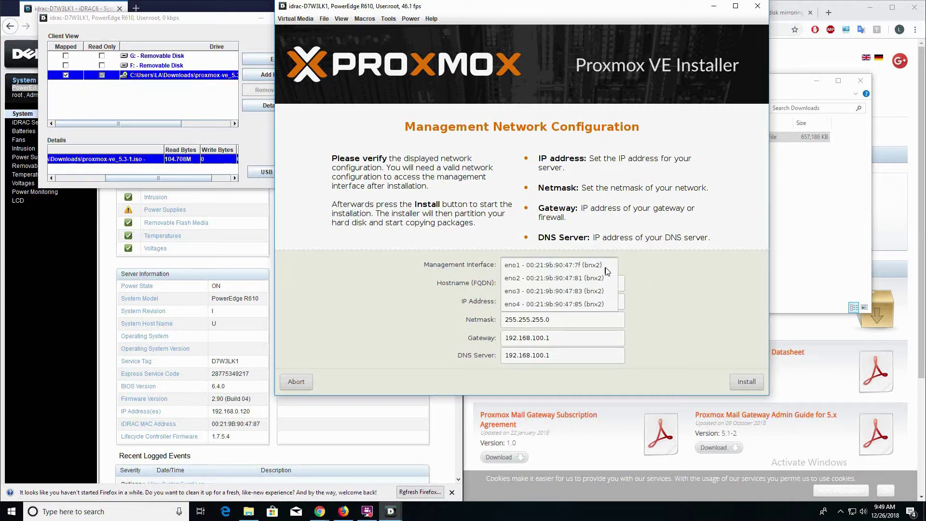
pyautogui.click(603, 265)
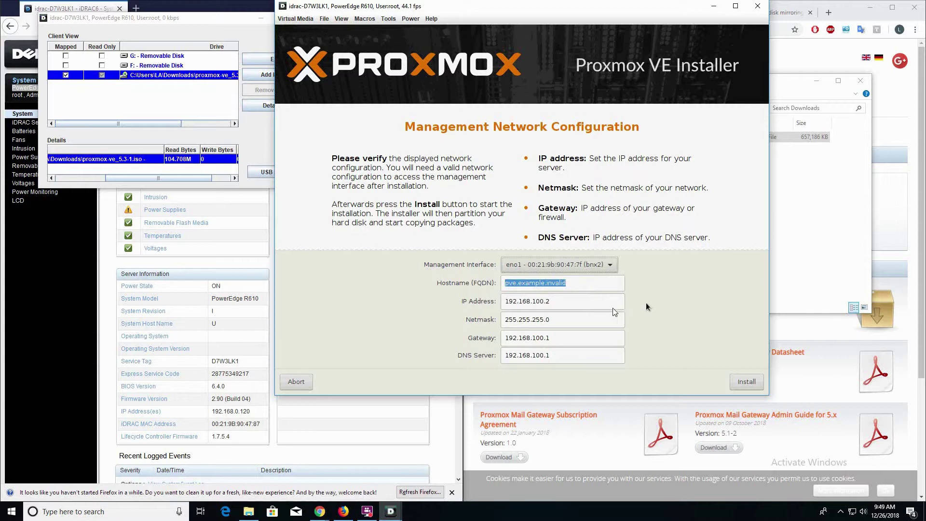
pyautogui.click(591, 306)
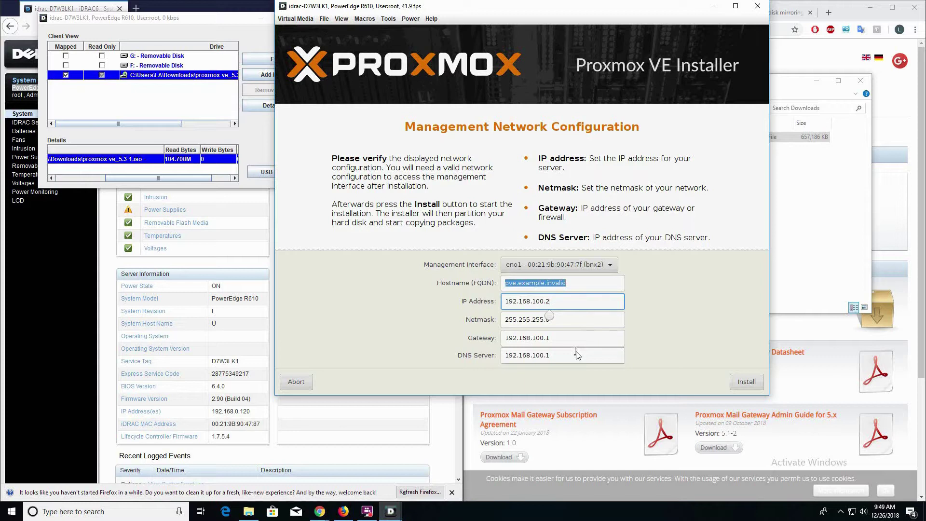
pyautogui.doubleClick(527, 301)
pyautogui.write('0')
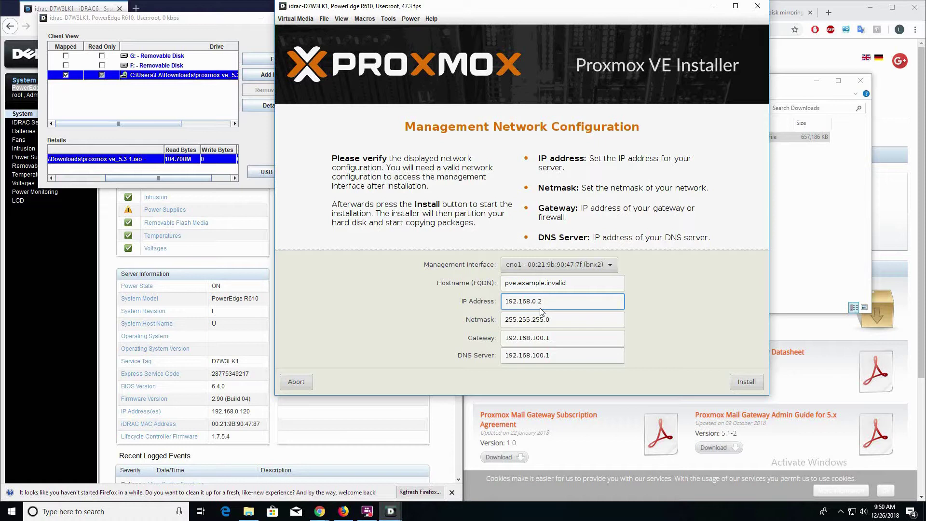
pyautogui.press('BackSpace')
pyautogui.write('140')
pyautogui.click(536, 320)
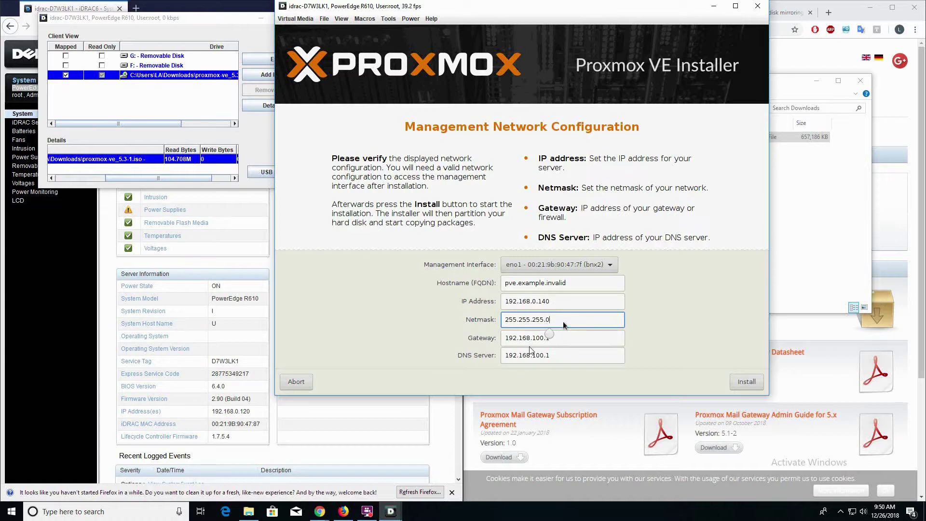
# Step: Set the gateway to 192.168.0.1 and the DNS server to 8.8.8.8
pyautogui.click(538, 339)
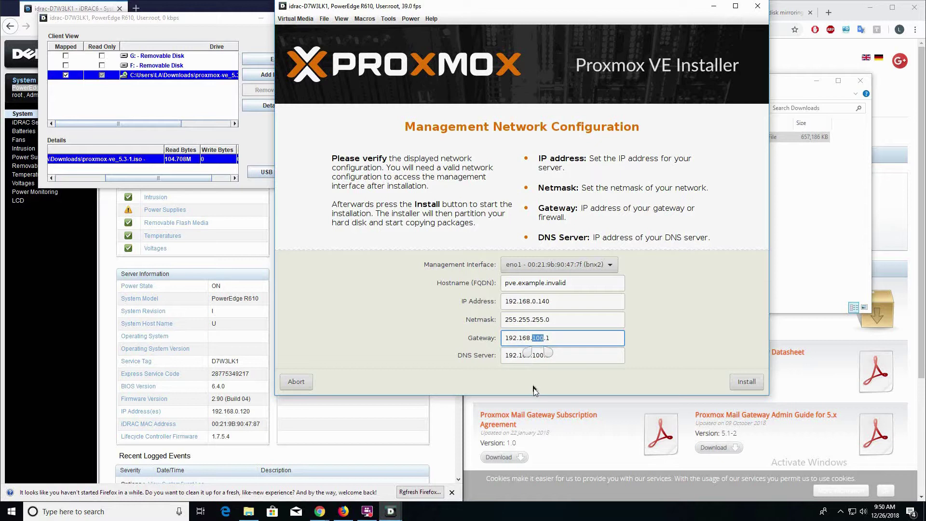
pyautogui.write('0')
pyautogui.click(550, 357)
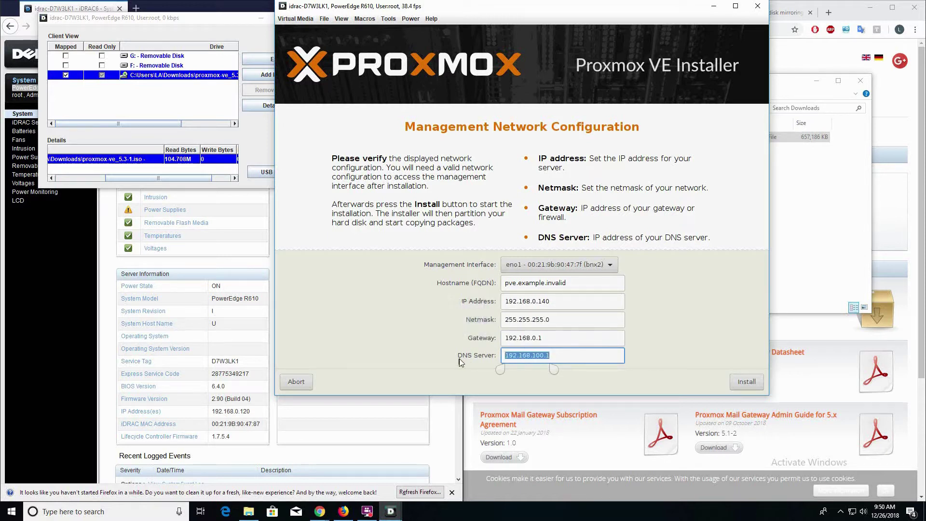
pyautogui.write('8')
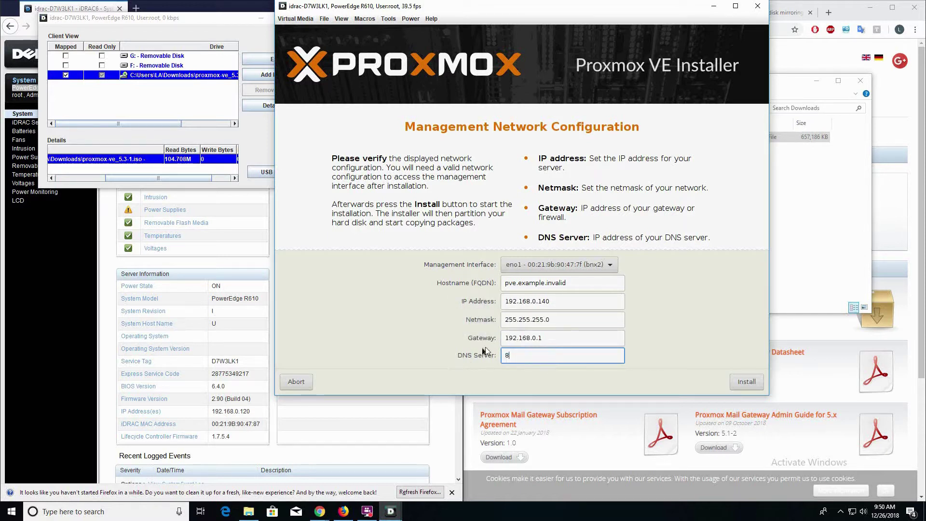
pyautogui.write('.8.8.8')
# Step: Set the hostname to prox.mox and start the installation
pyautogui.moveTo(582, 283); pyautogui.dragTo(405, 284)
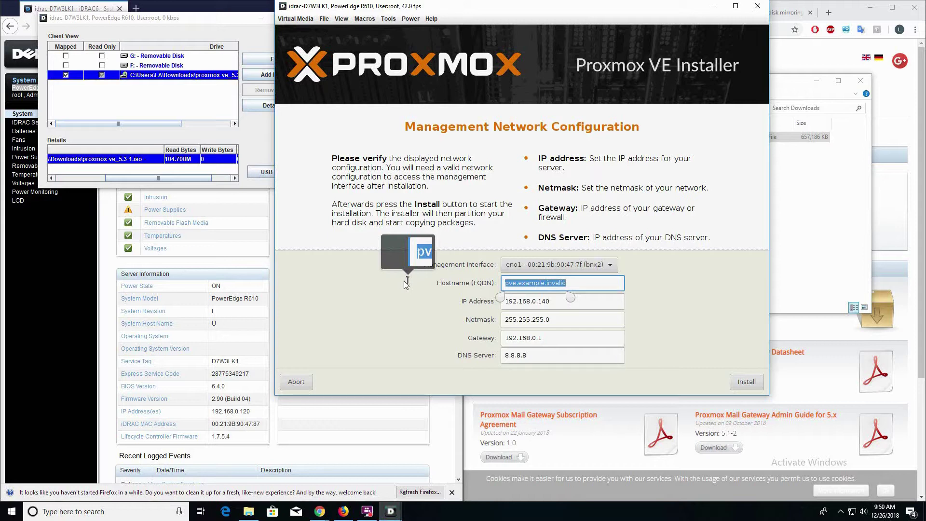
pyautogui.write('prox.mox')
pyautogui.moveTo(406, 284); pyautogui.dragTo(406, 284)
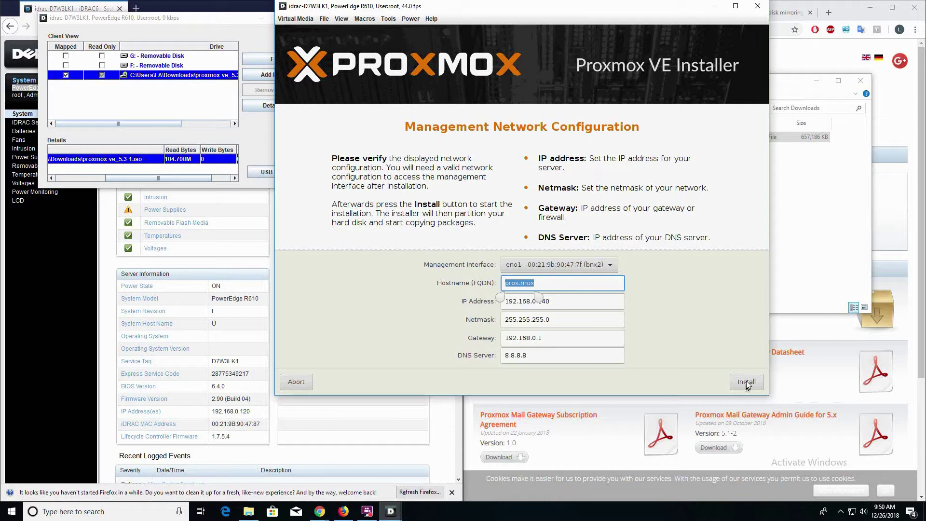
pyautogui.click(745, 381)
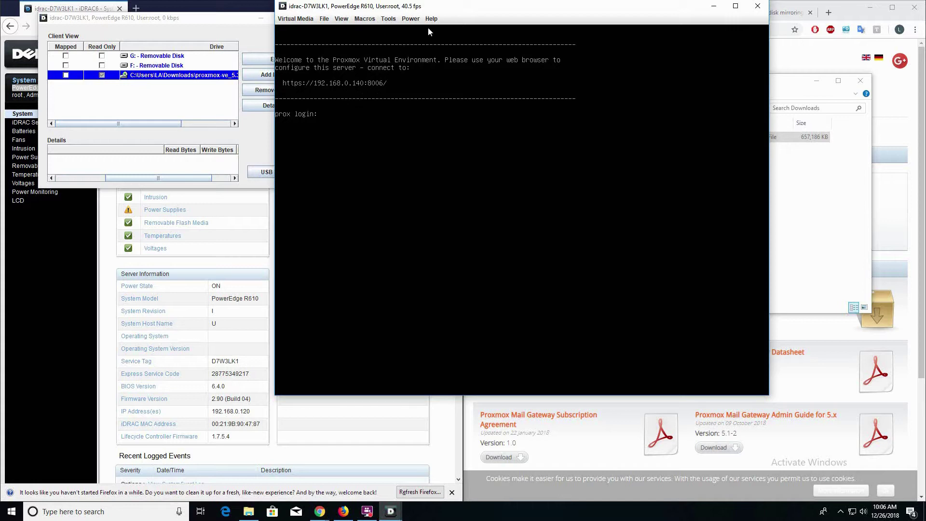
pyautogui.click(713, 5)
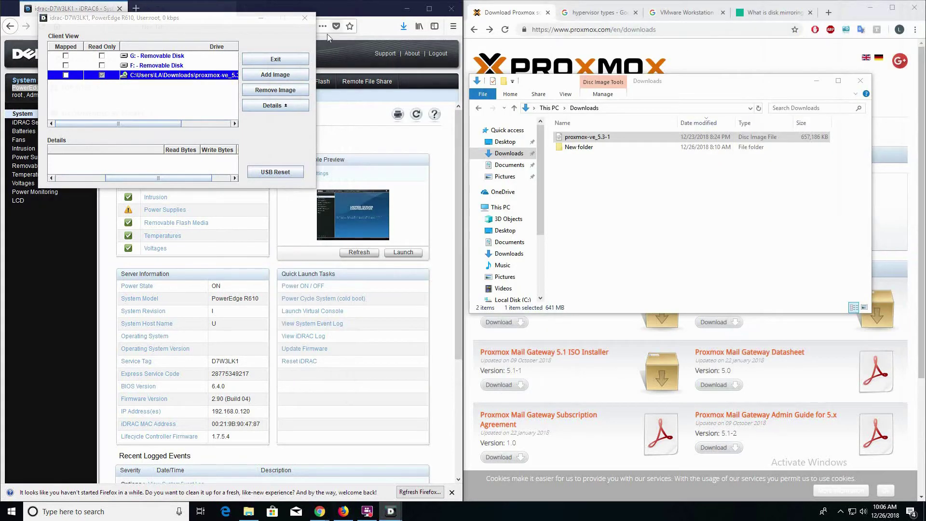
# Step: Load 192.168.0.140:8006 in a new Firefox tab
pyautogui.click(136, 8)
pyautogui.write('192.168.')
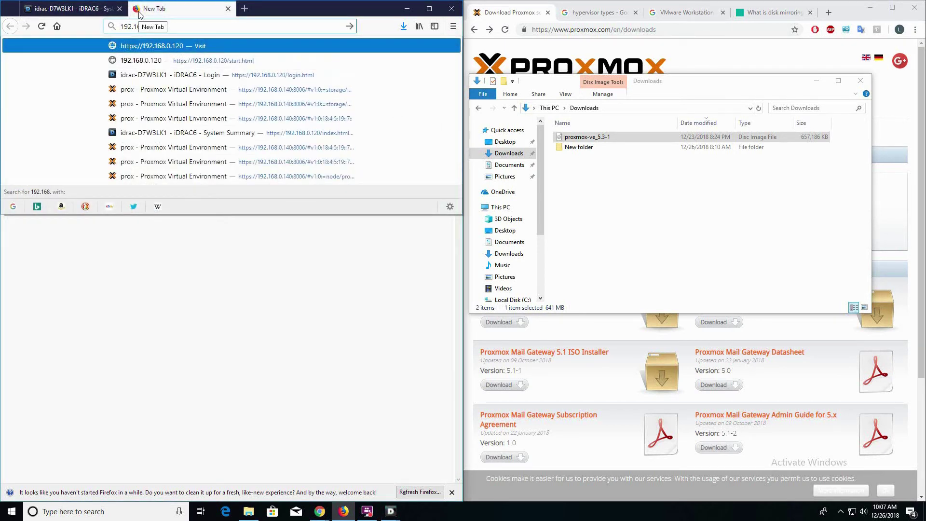
pyautogui.write('0.140')
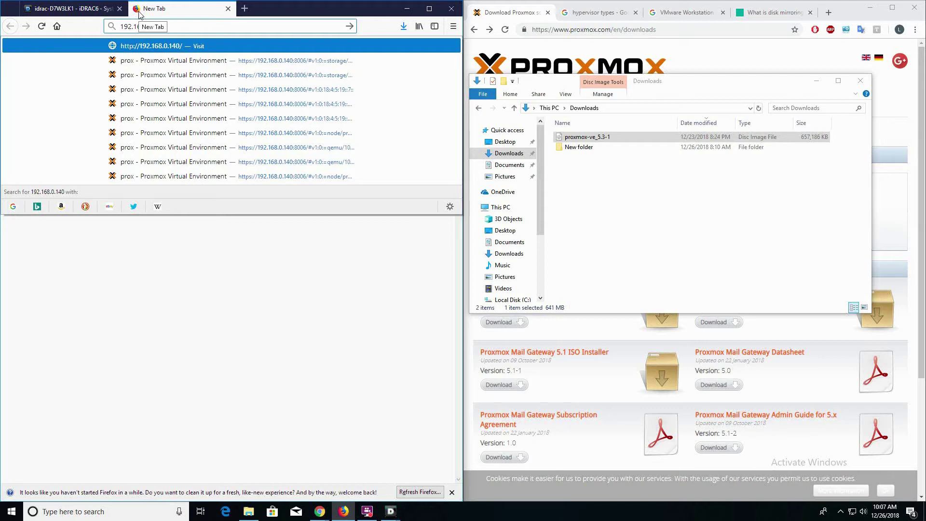
pyautogui.write(':')
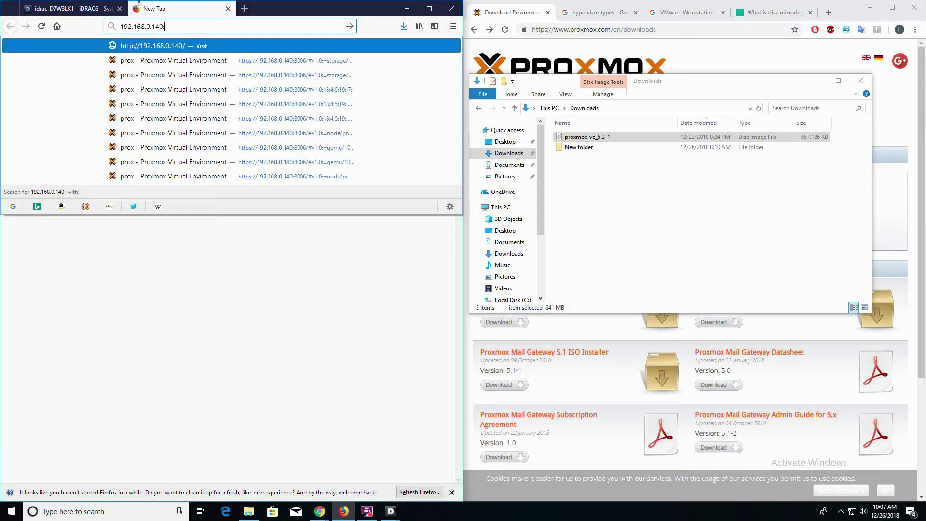
pyautogui.write('8006')
pyautogui.press('Return')
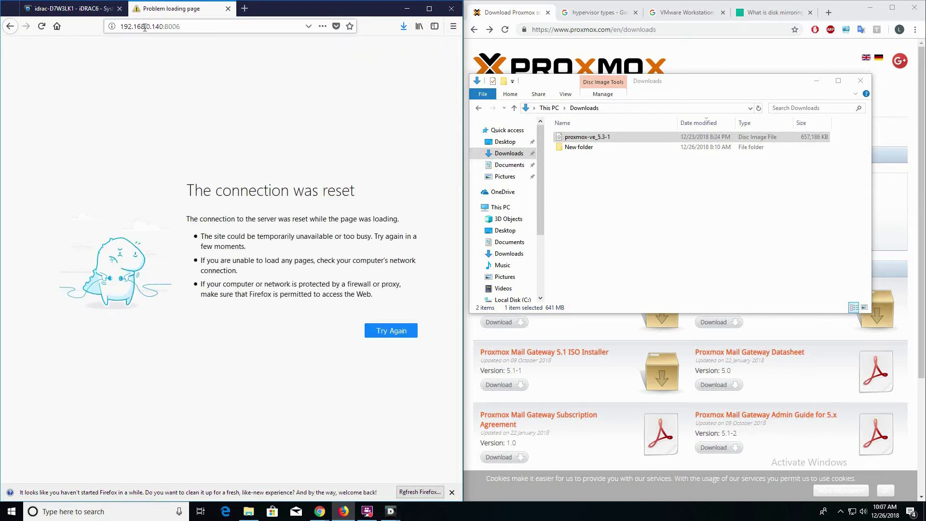
# Step: Reload the address with an https: prefix, reaching the insecure-connection warning
pyautogui.moveTo(164, 26); pyautogui.dragTo(179, 27)
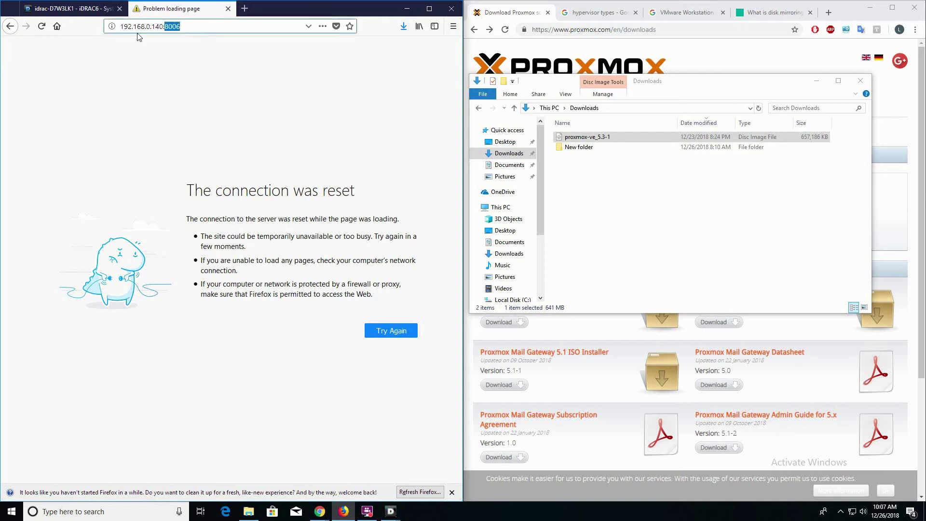
pyautogui.click(122, 27)
pyautogui.write('https:')
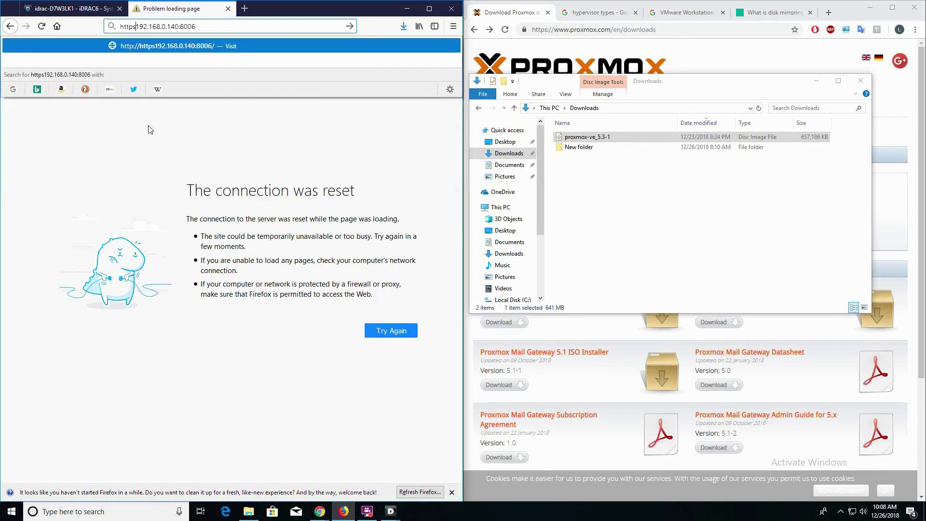
pyautogui.press('Return')
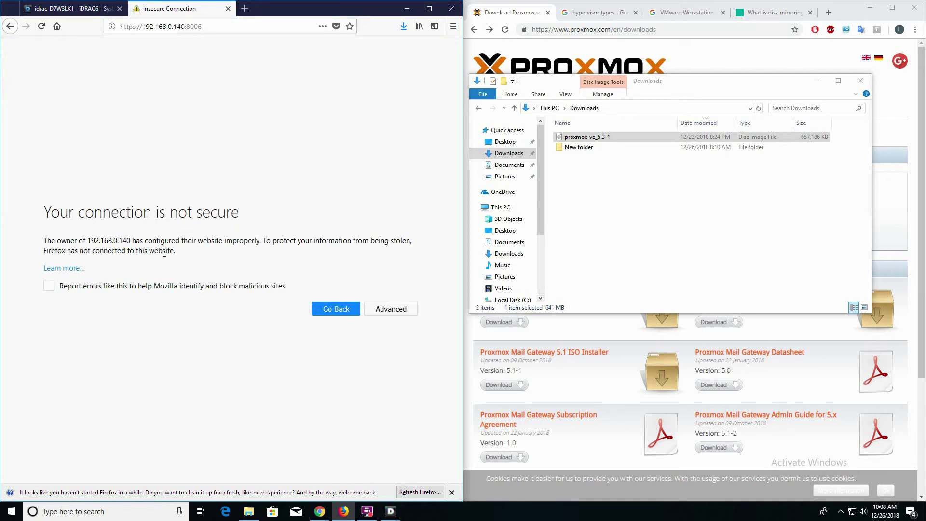
pyautogui.click(388, 311)
pyautogui.scroll(-1, 345, 389)
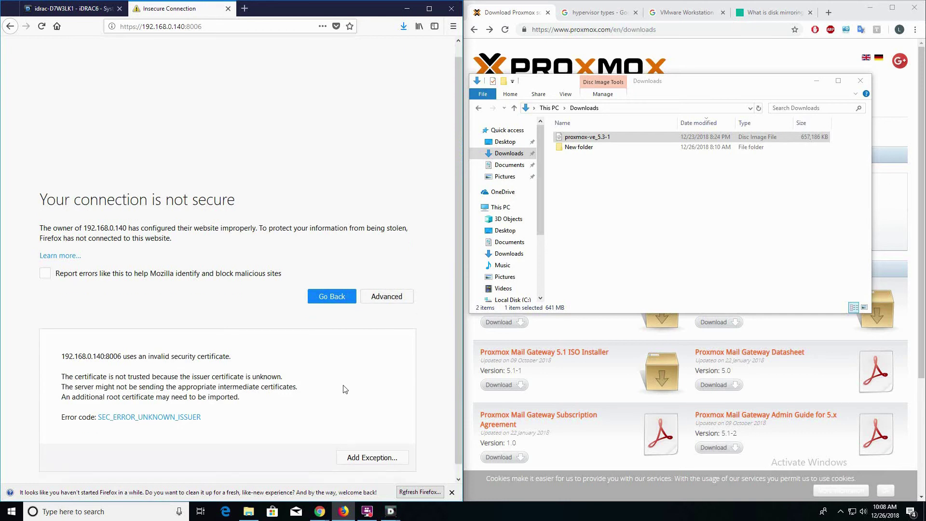
pyautogui.click(367, 447)
pyautogui.click(318, 333)
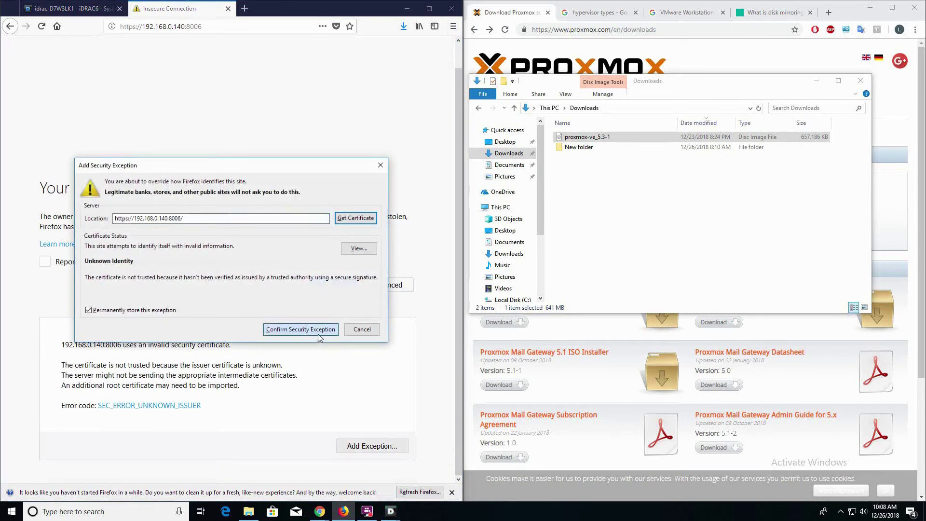